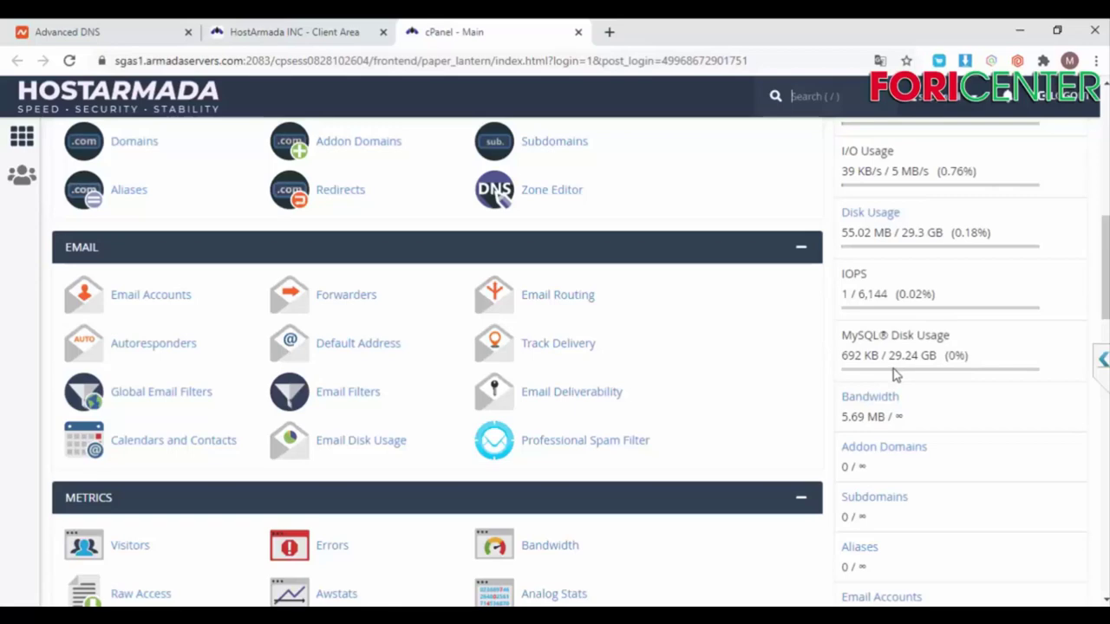
# Open the Addon Domains page from the cPanel Domains section.
pyautogui.press('/')
pyautogui.scroll(-3, 639, 398)
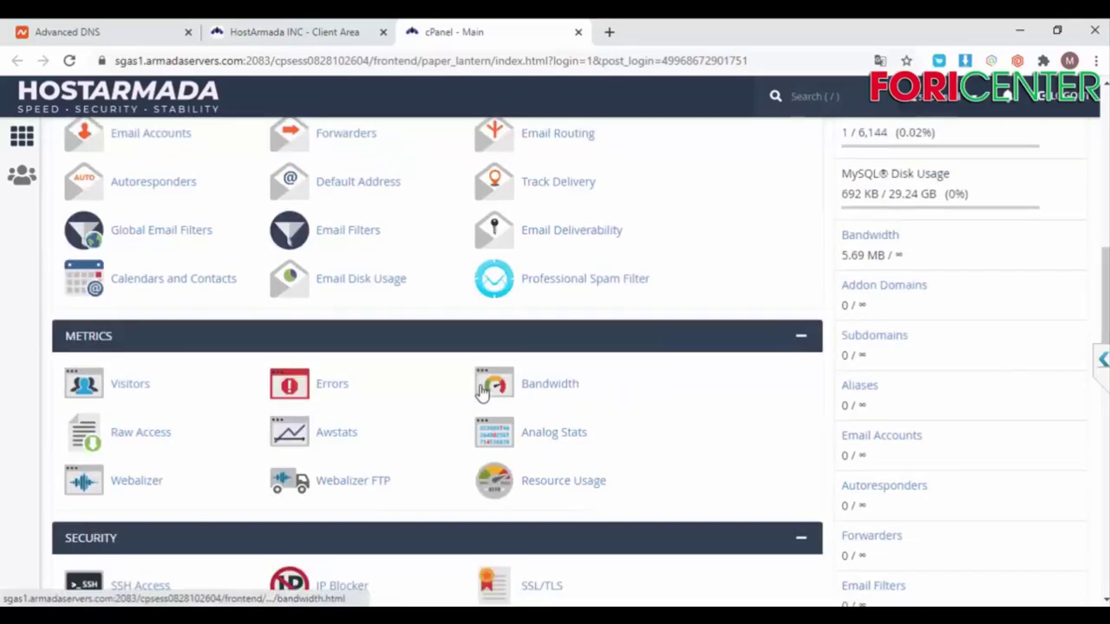
pyautogui.scroll(6, 275, 300)
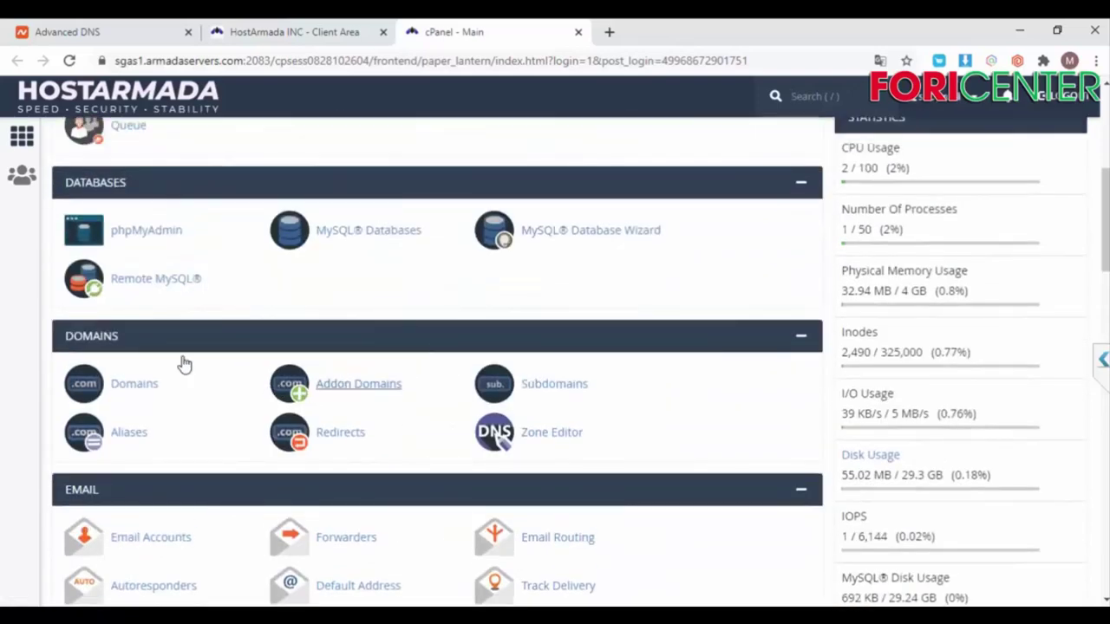
pyautogui.click(354, 392)
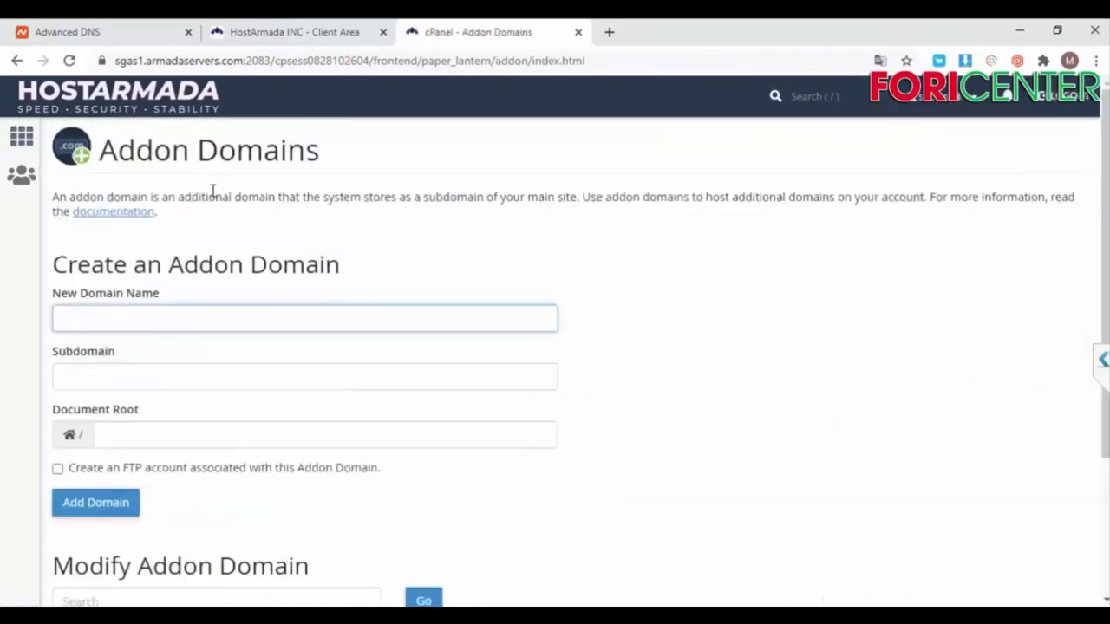
# Switch to Namecheap's Advanced DNS page and copy the domain name aff-a2z.com from its heading.
pyautogui.click(103, 33)
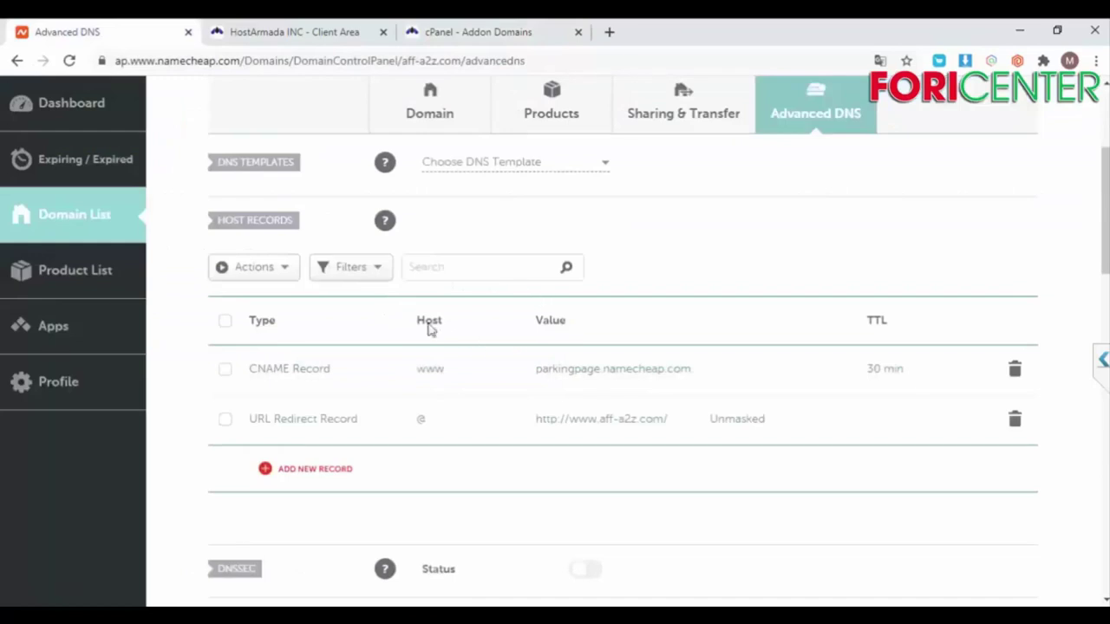
pyautogui.scroll(3, 406, 351)
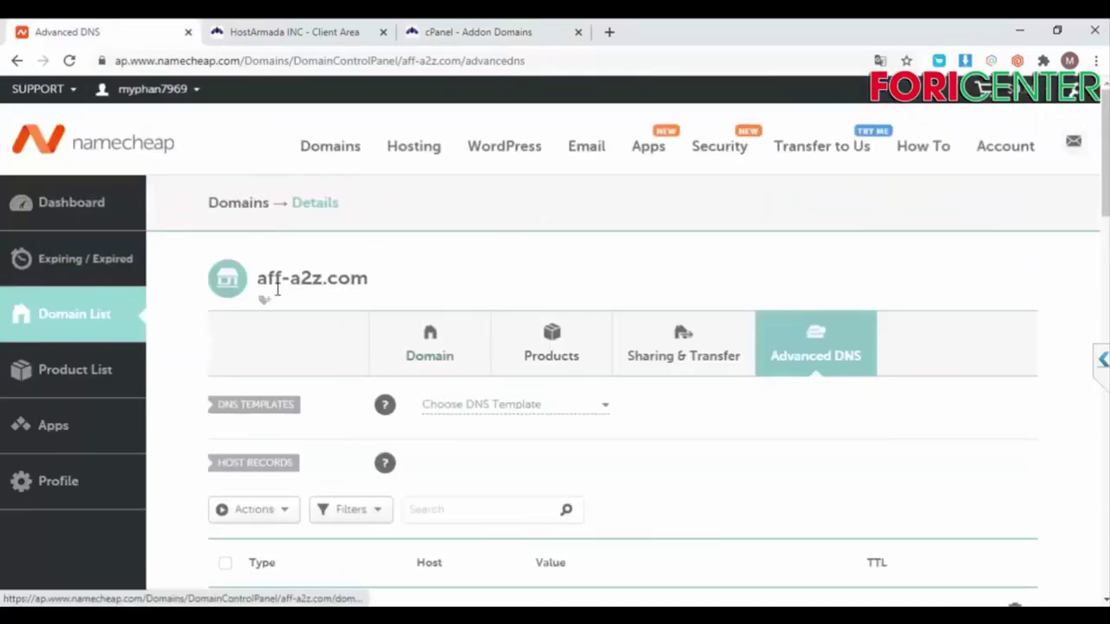
pyautogui.moveTo(257, 284); pyautogui.dragTo(368, 288)
pyautogui.rightClick(344, 279)
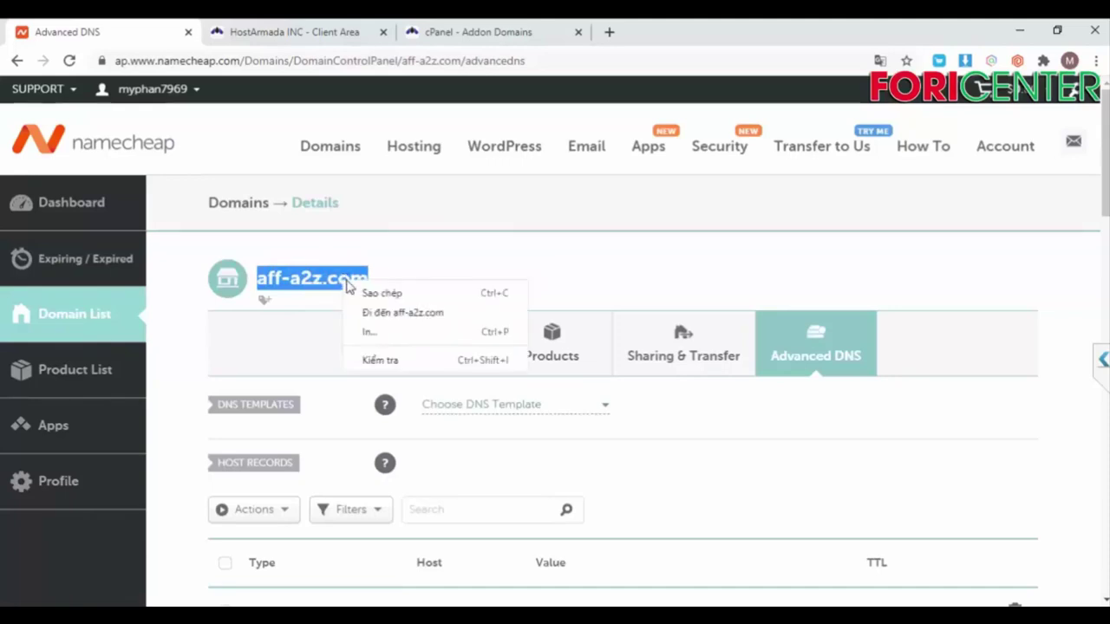
pyautogui.click(380, 294)
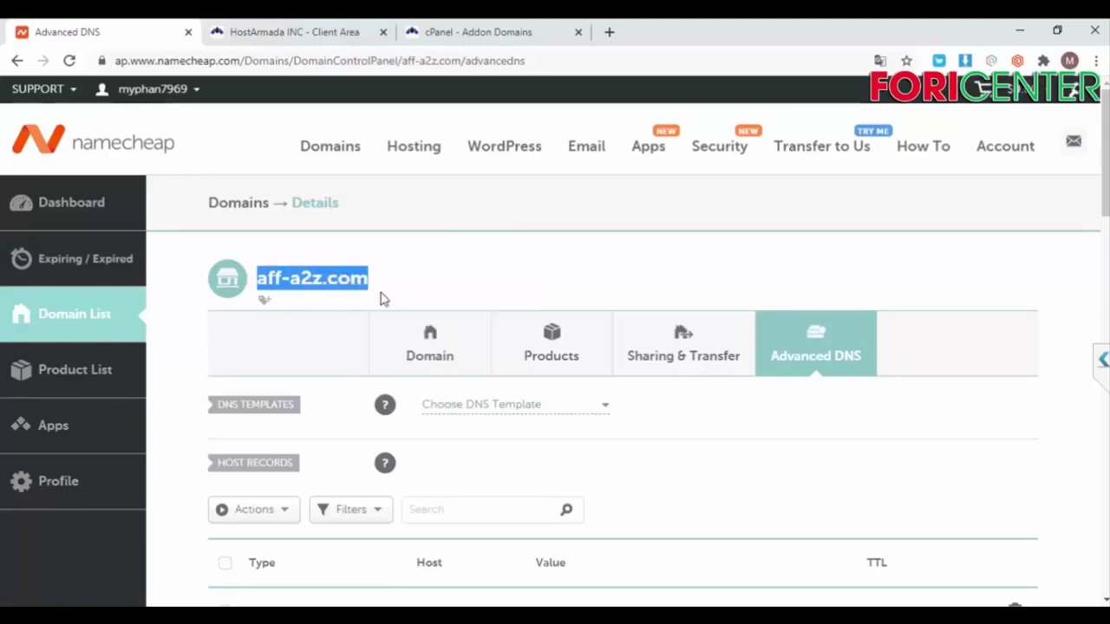
# In cPanel, create an addon domain for the copied name aff-a2z.com, keeping the autofilled subdomain and document root, and return to the addon domain list.
pyautogui.click(443, 32)
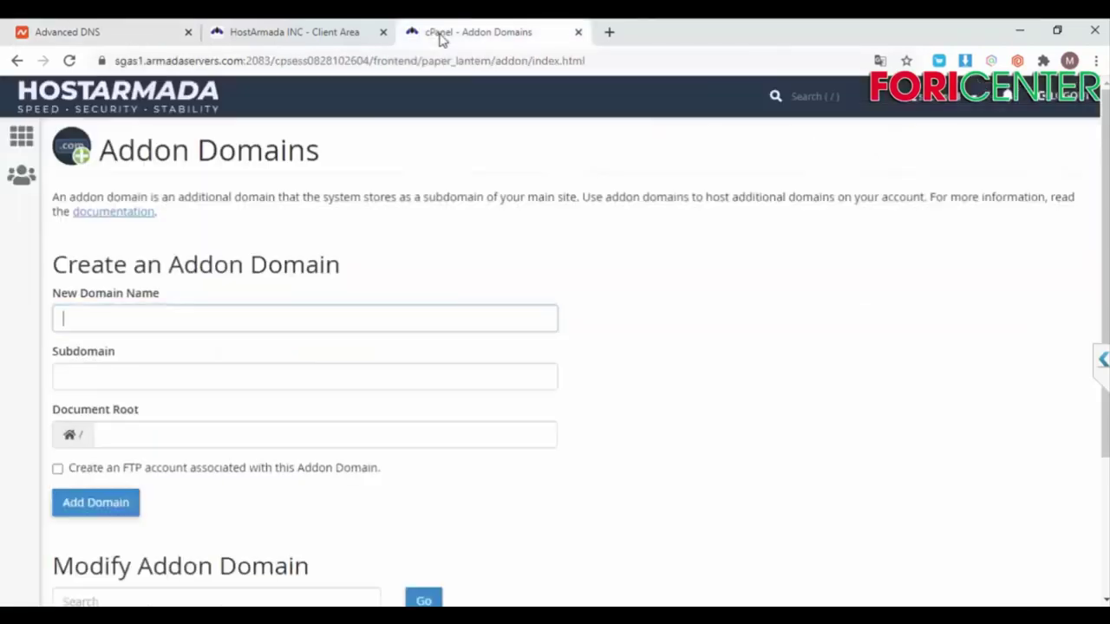
pyautogui.rightClick(185, 319)
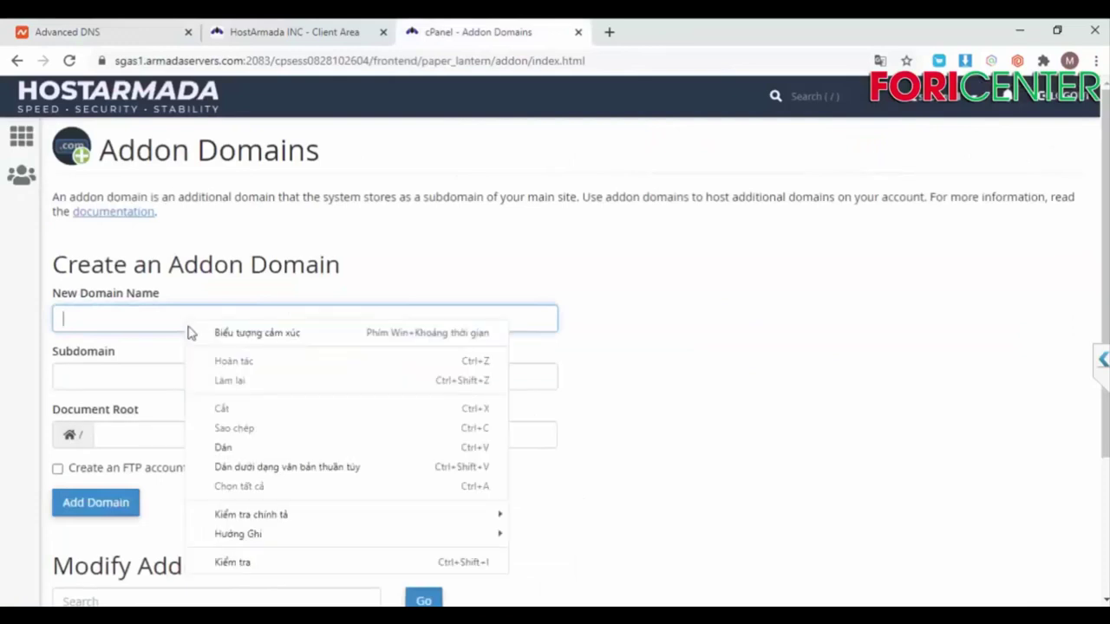
pyautogui.click(279, 449)
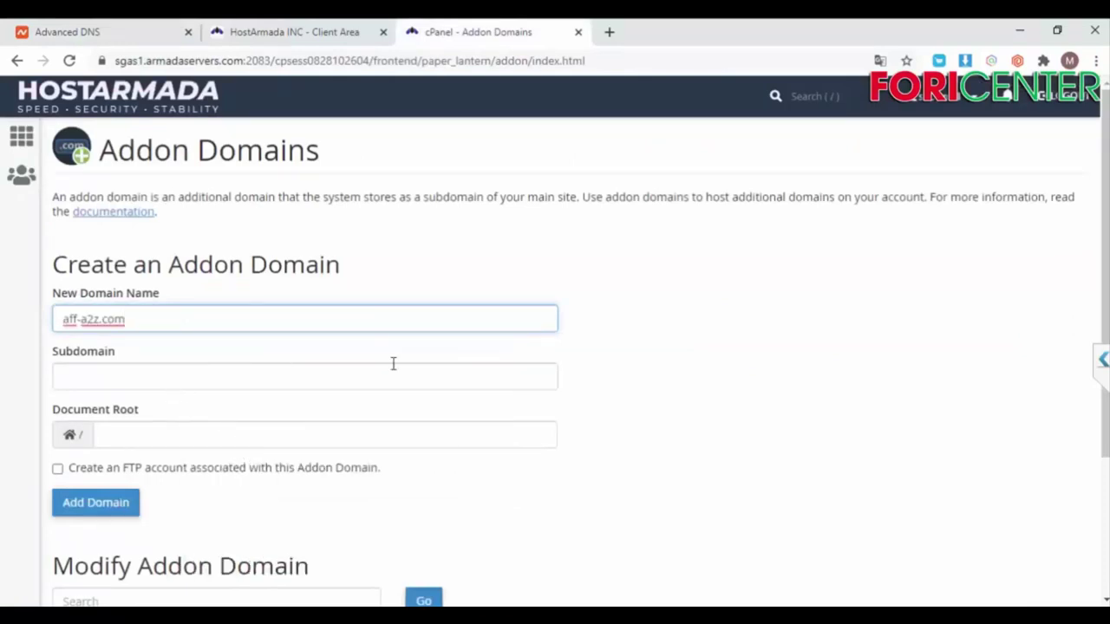
pyautogui.click(742, 301)
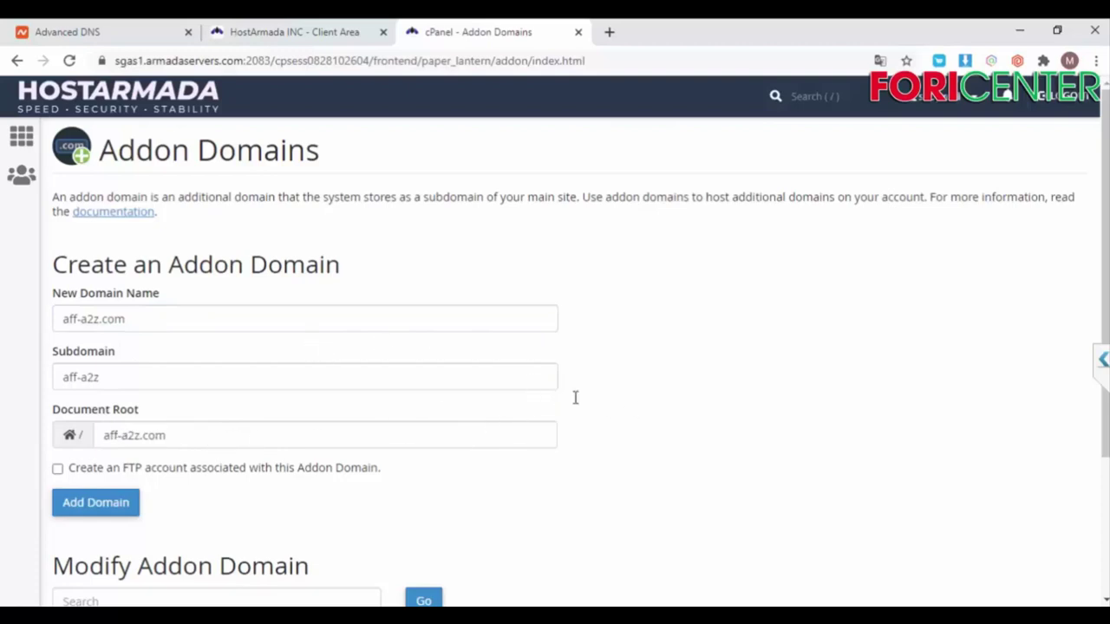
pyautogui.scroll(-3, 591, 409)
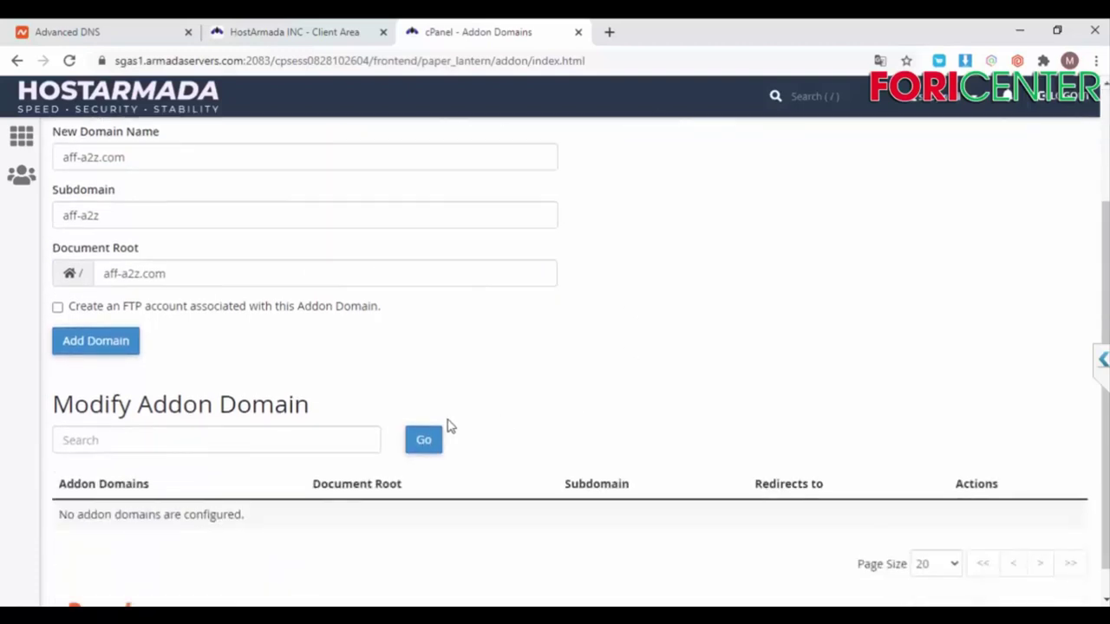
pyautogui.click(119, 345)
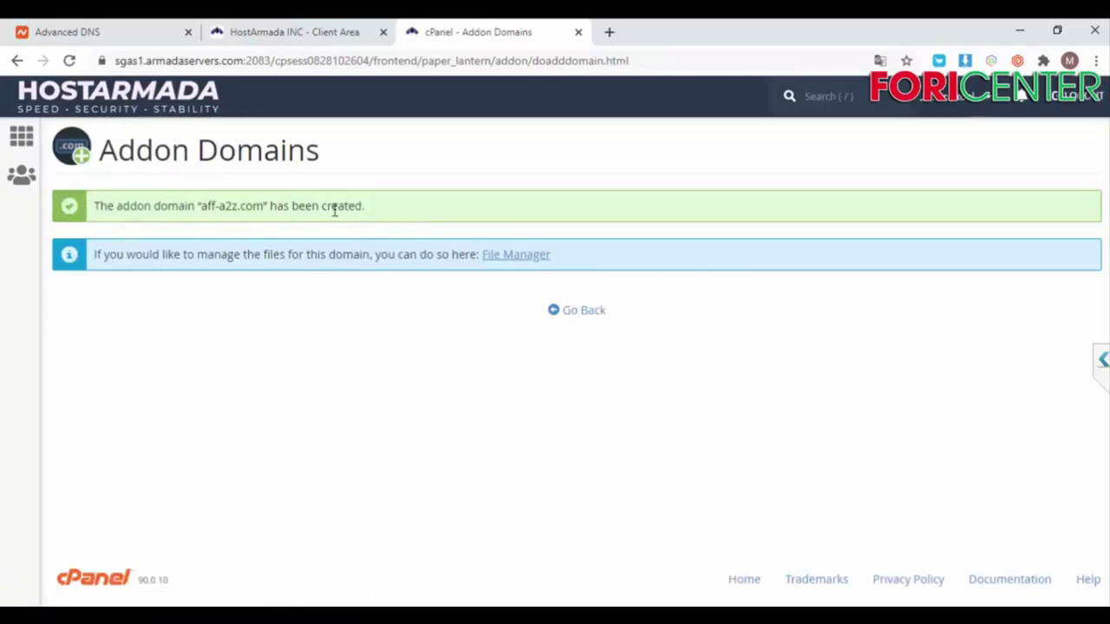
pyautogui.click(573, 318)
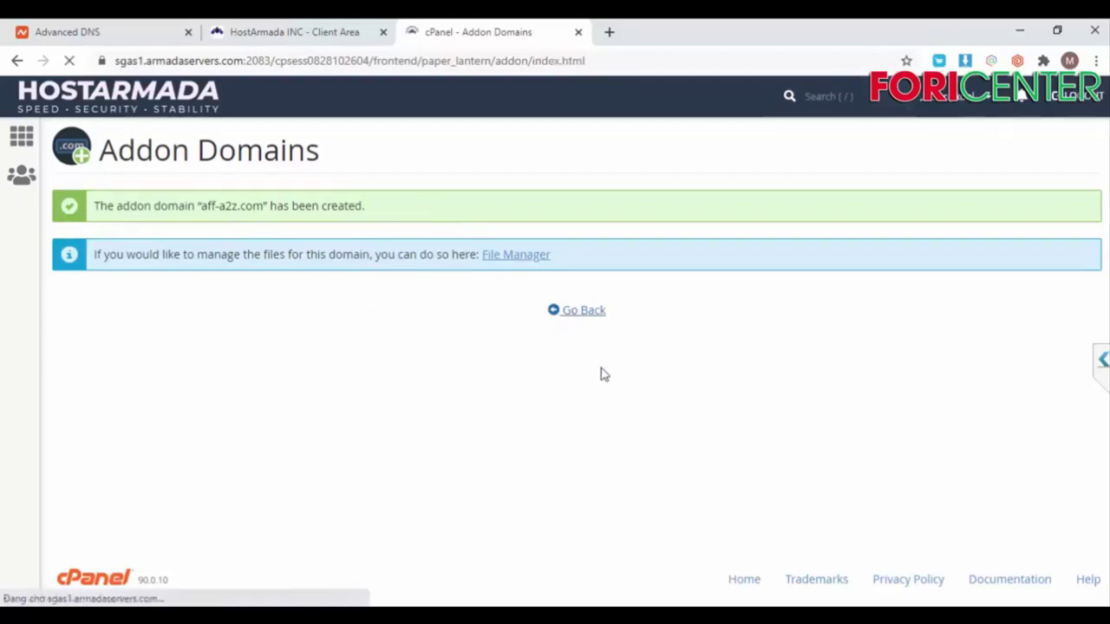
pyautogui.scroll(-3, 601, 386)
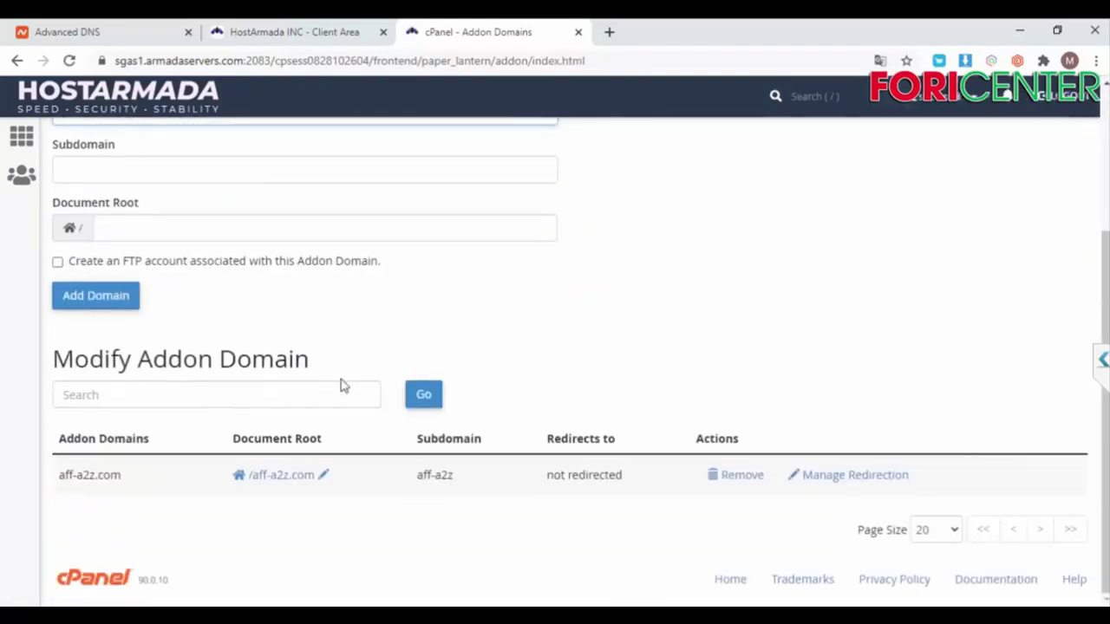
pyautogui.scroll(3, 686, 362)
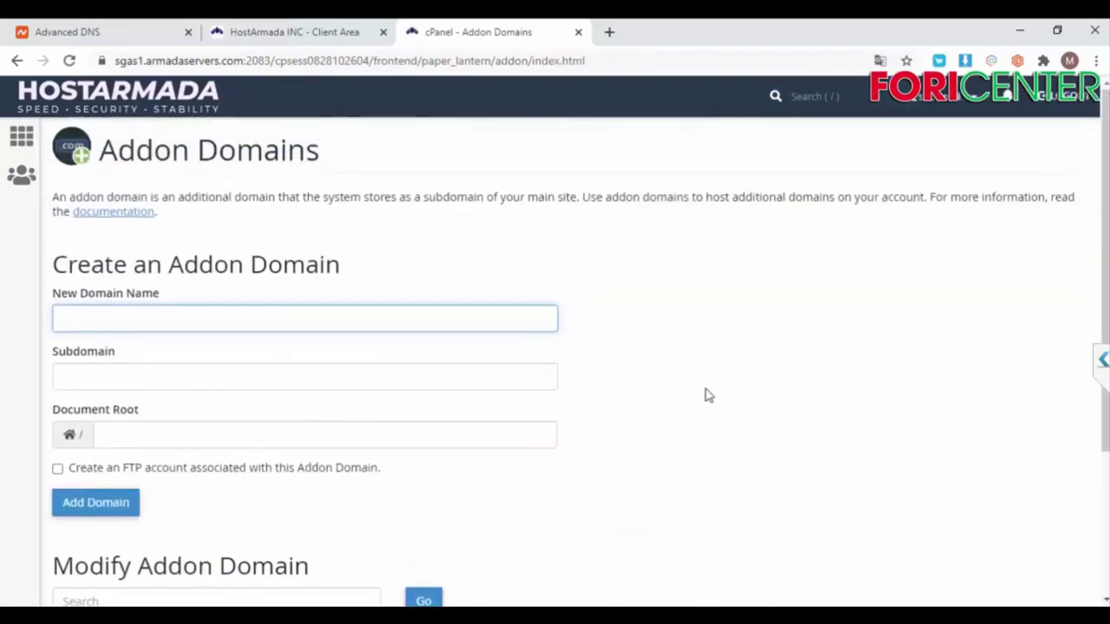
# Copy the hosting account's shared IP address from the general information on the cPanel home page.
pyautogui.click(119, 42)
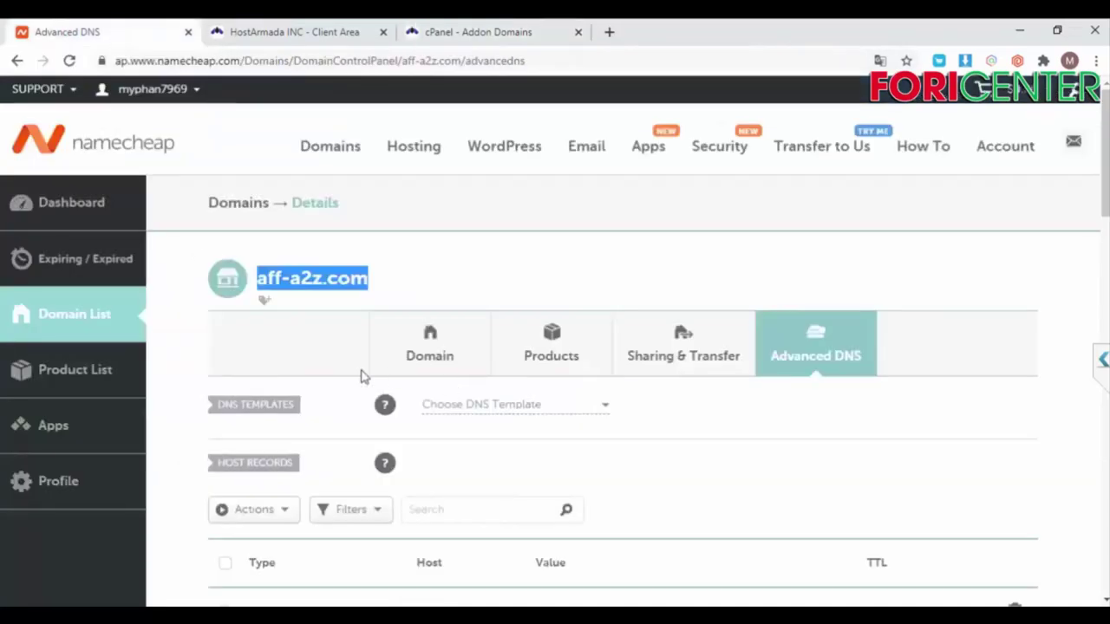
pyautogui.scroll(-2, 450, 421)
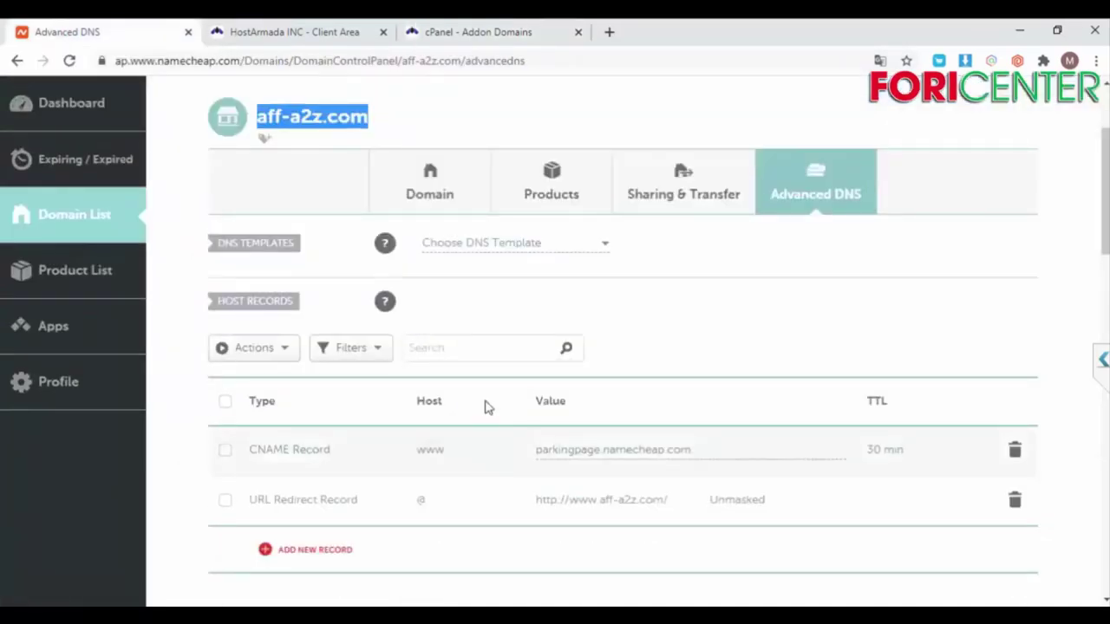
pyautogui.click(490, 33)
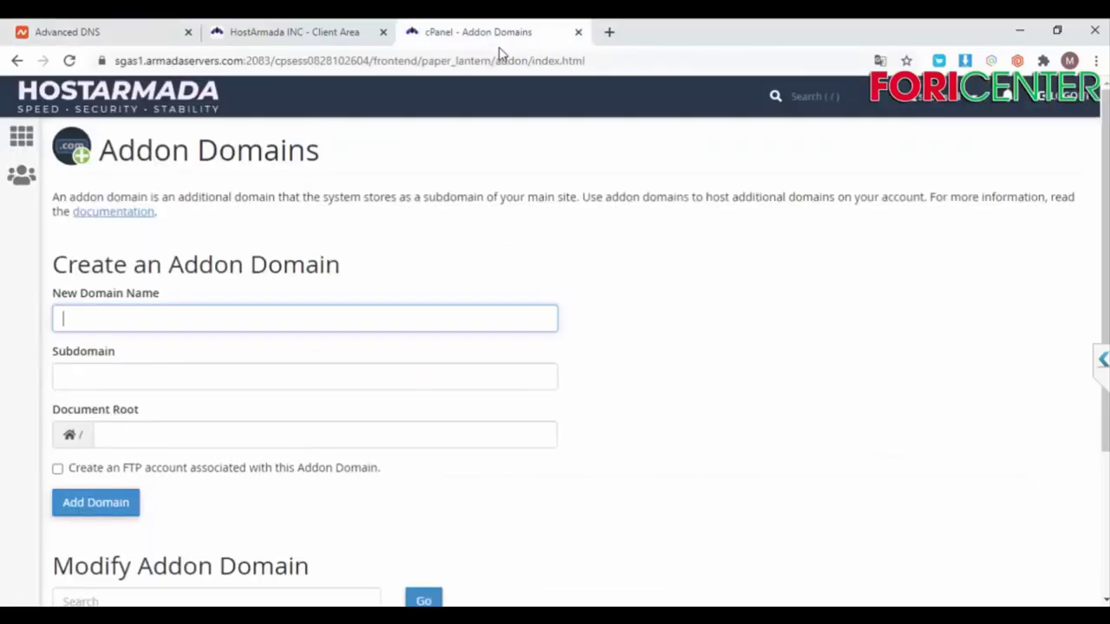
pyautogui.click(22, 139)
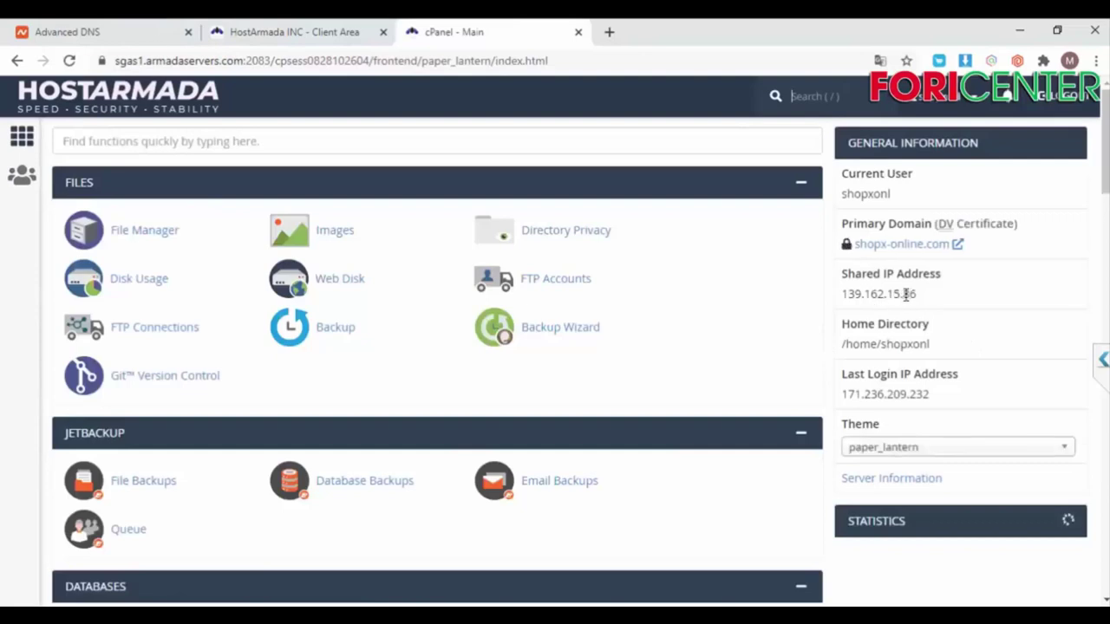
pyautogui.moveTo(926, 296); pyautogui.dragTo(842, 297)
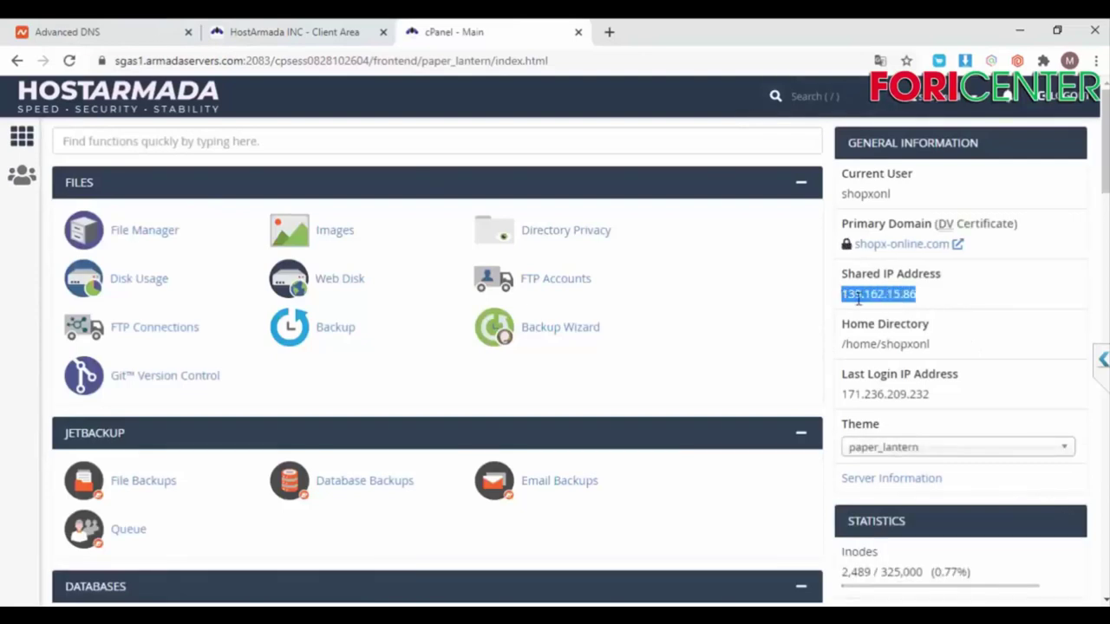
pyautogui.rightClick(859, 297)
pyautogui.click(896, 309)
# On Namecheap's Advanced DNS page, add and save an A Record with host * and value 139.162.15.86.
pyautogui.click(95, 34)
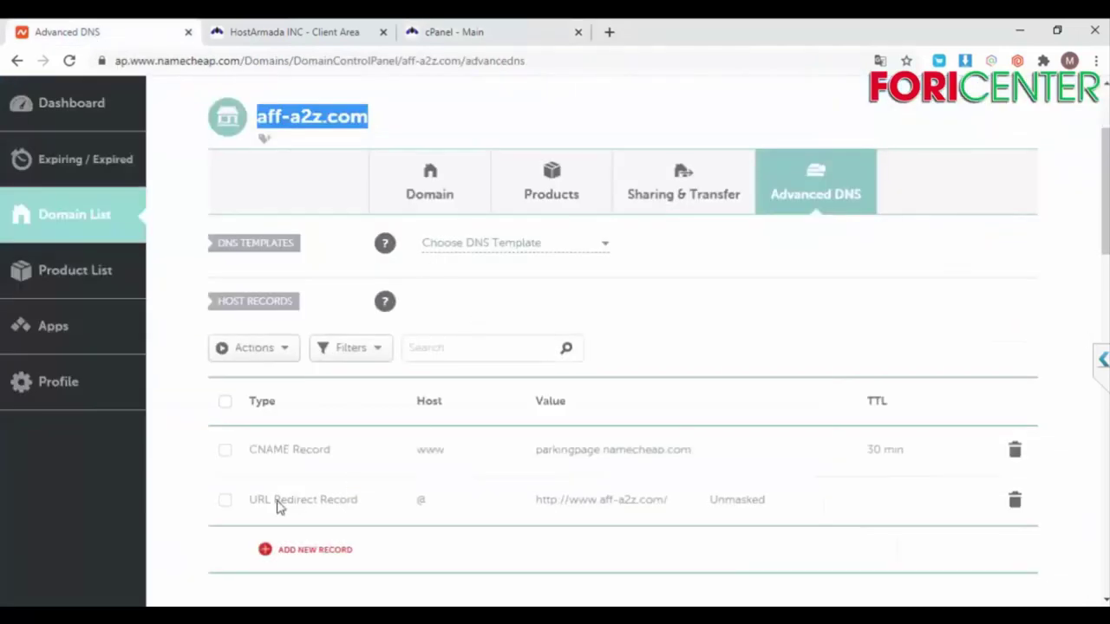
pyautogui.click(314, 550)
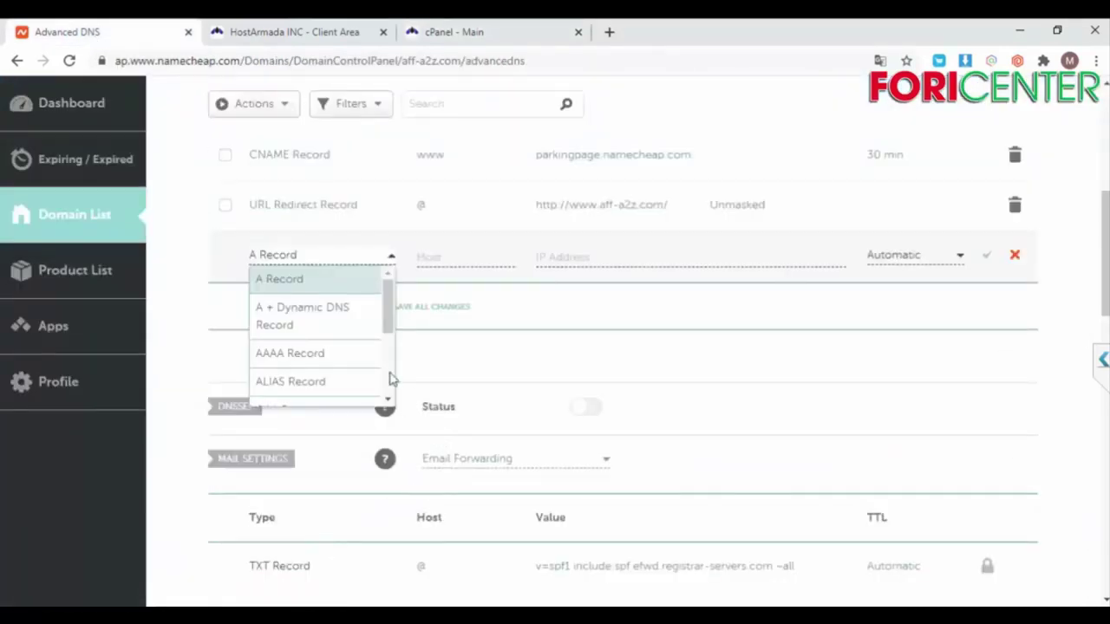
pyautogui.click(310, 280)
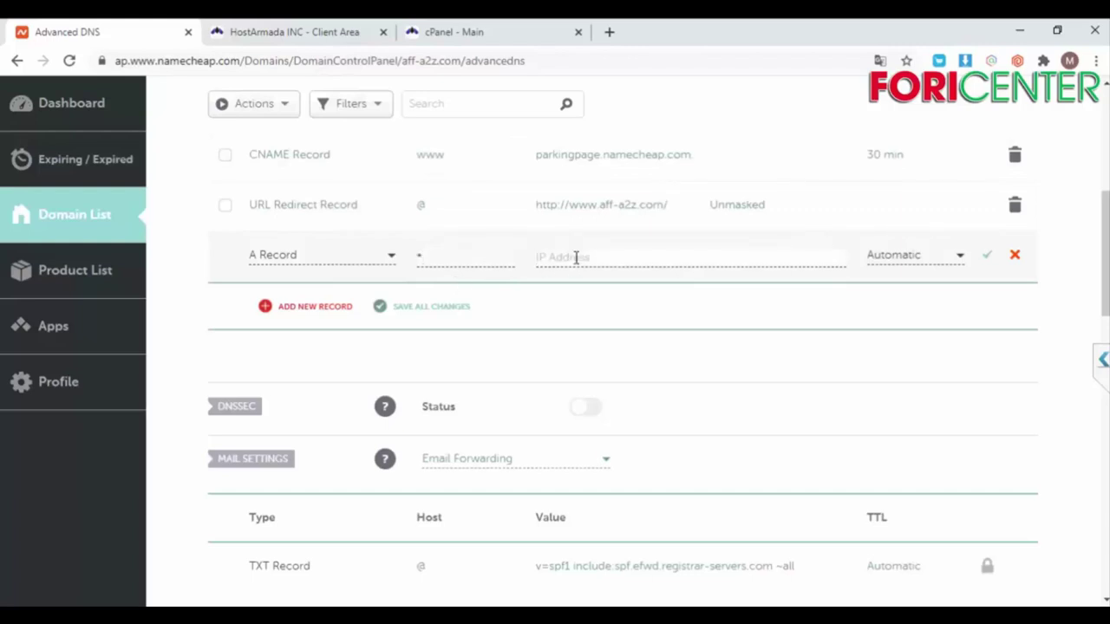
pyautogui.hotkey('ctrl', 'v')
pyautogui.click(989, 258)
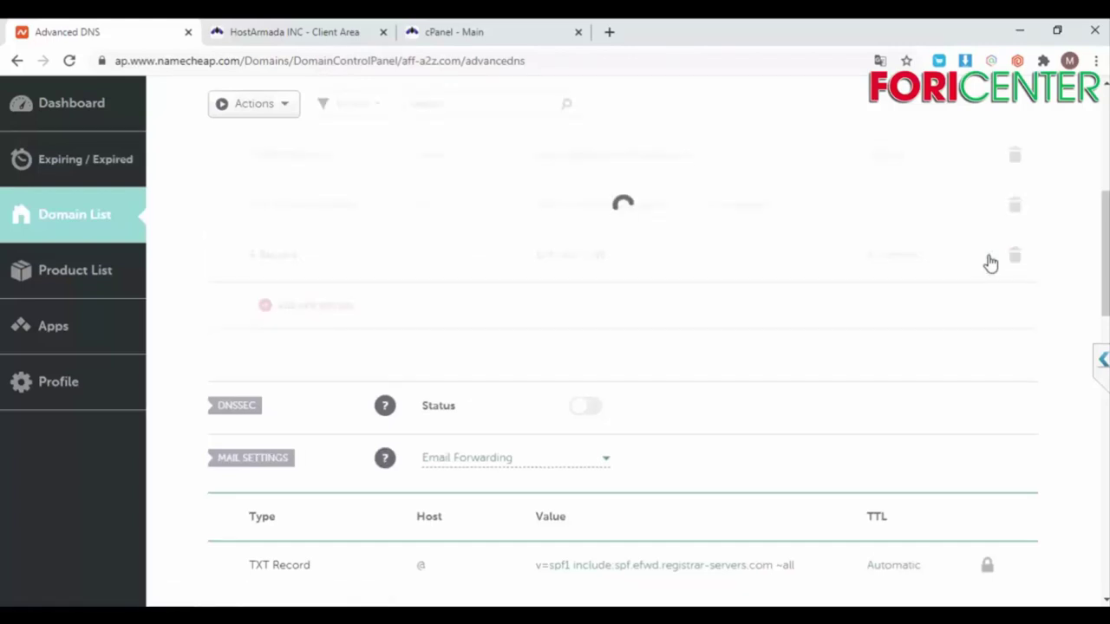
# Add and save an A Record with host @ and value 139.162.15.86, keeping the TTL automatic.
pyautogui.scroll(-3, 389, 448)
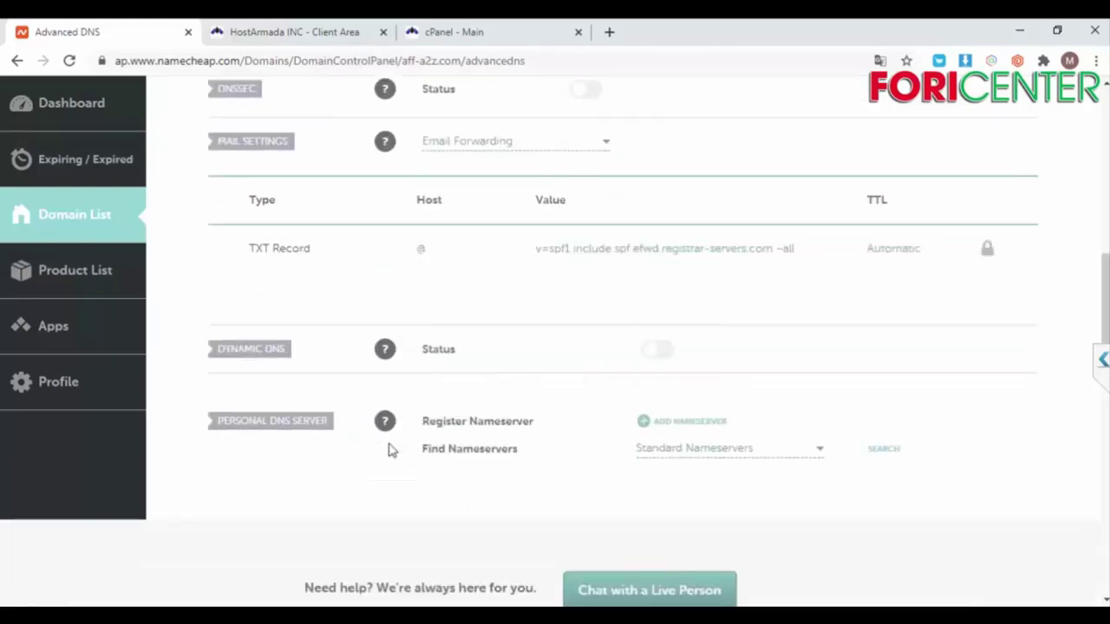
pyautogui.scroll(3, 391, 445)
pyautogui.scroll(2, 391, 446)
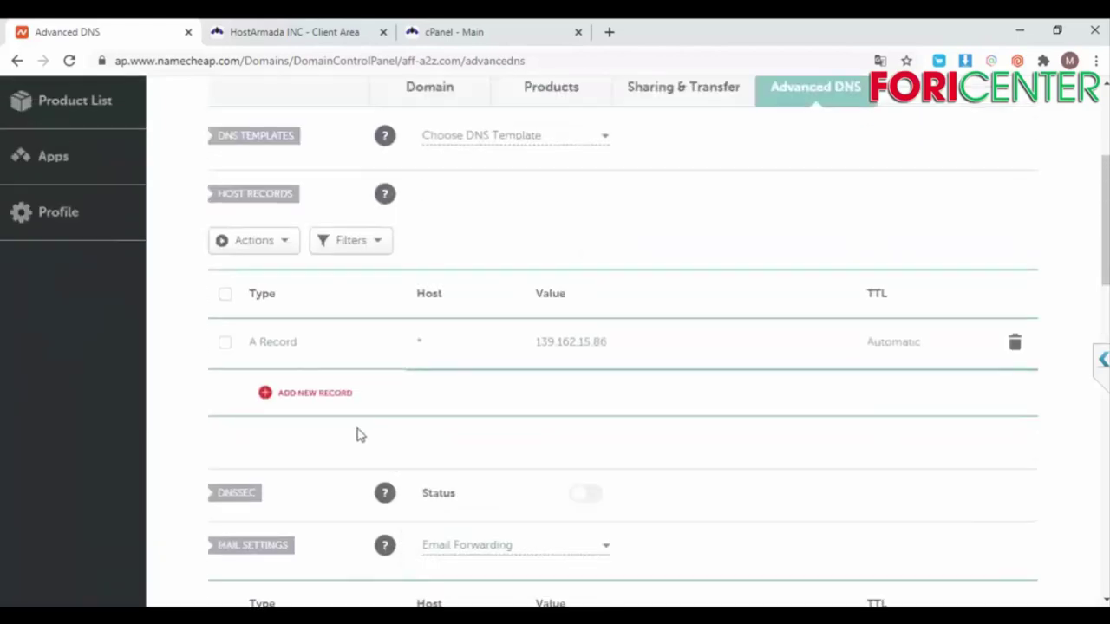
pyautogui.click(317, 392)
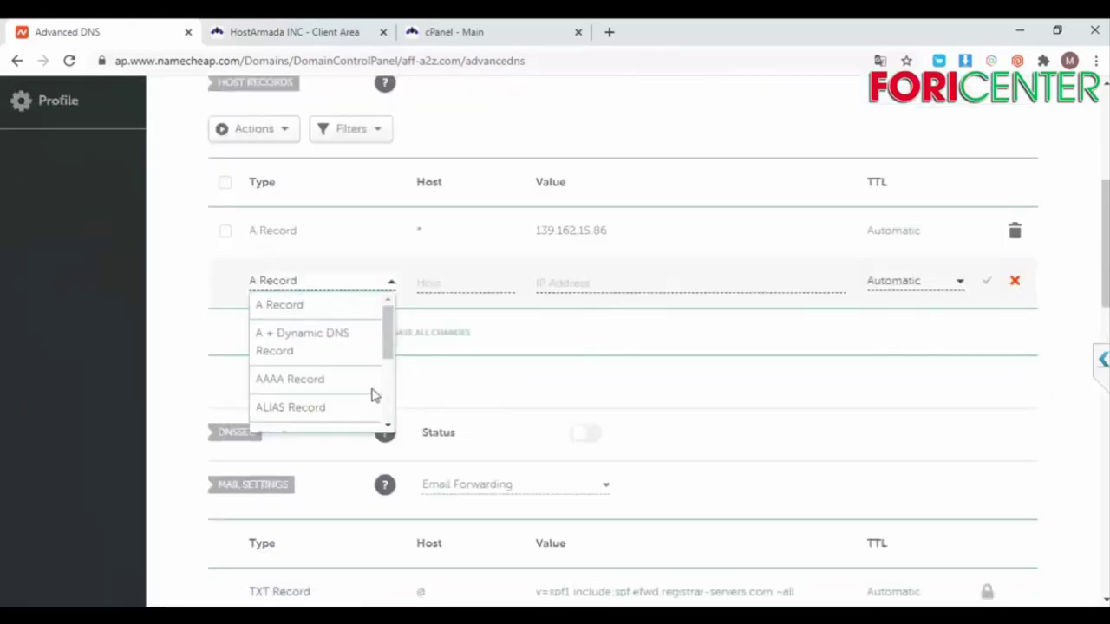
pyautogui.click(317, 307)
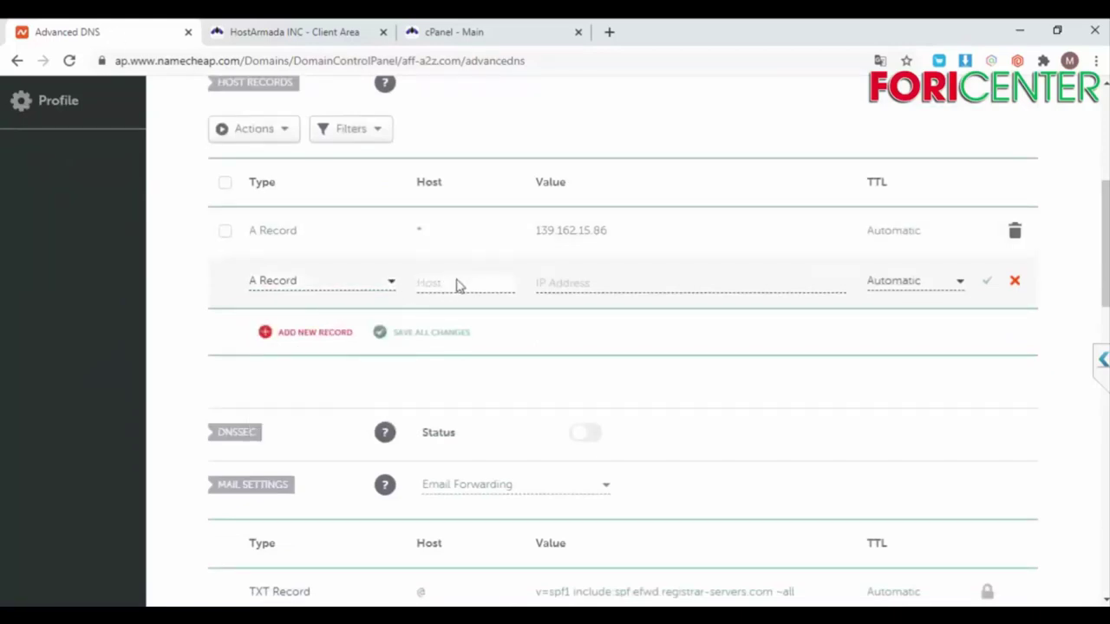
pyautogui.click(605, 281)
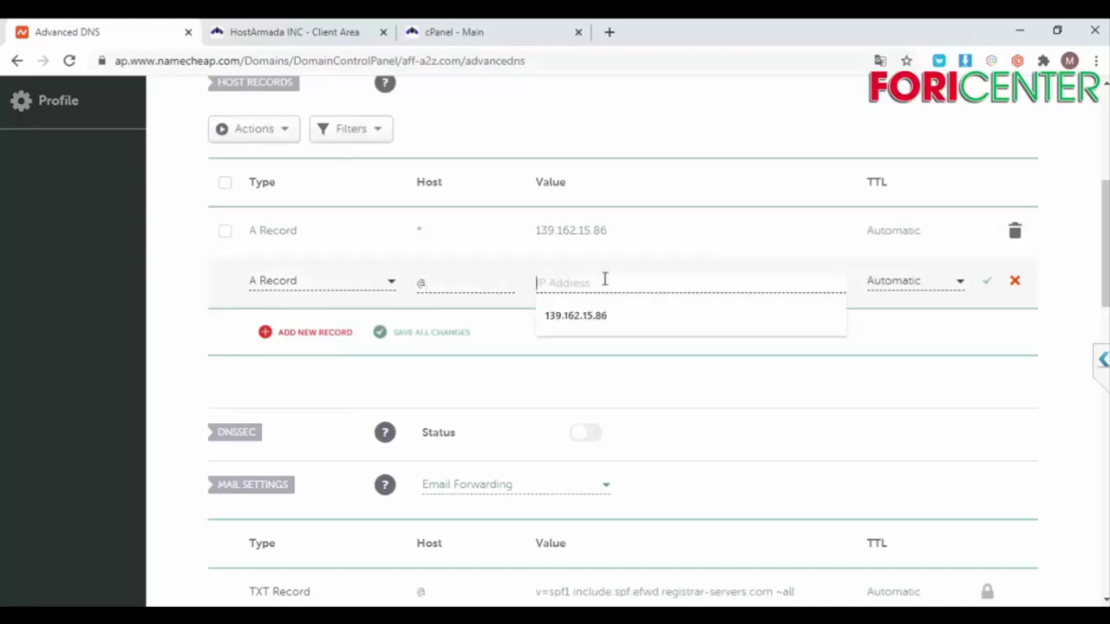
pyautogui.press('Down')
pyautogui.press('Return')
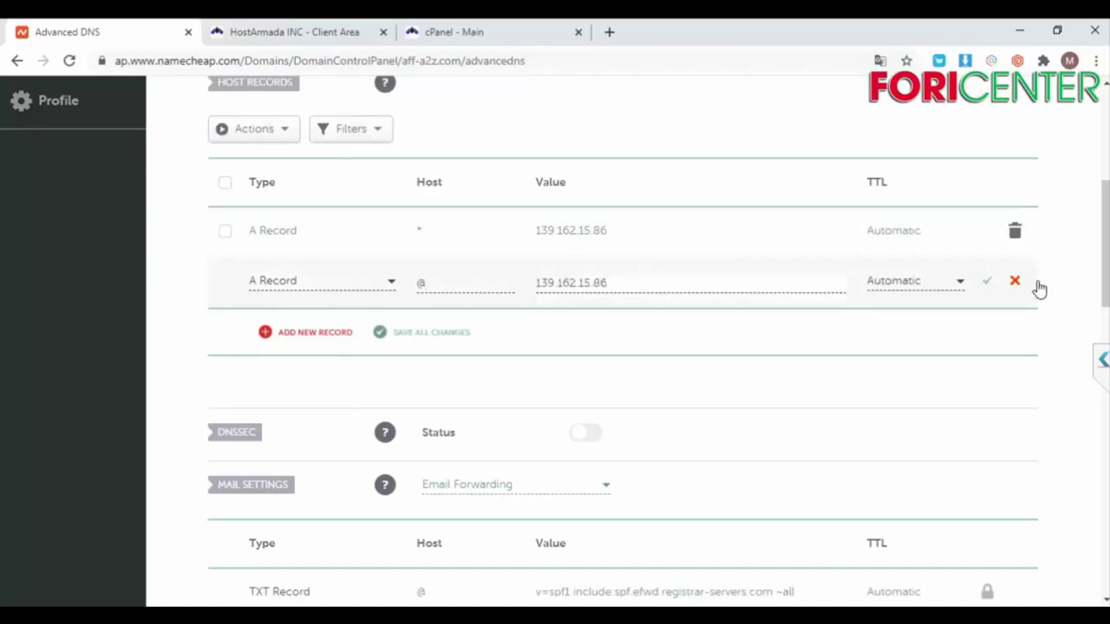
pyautogui.click(986, 286)
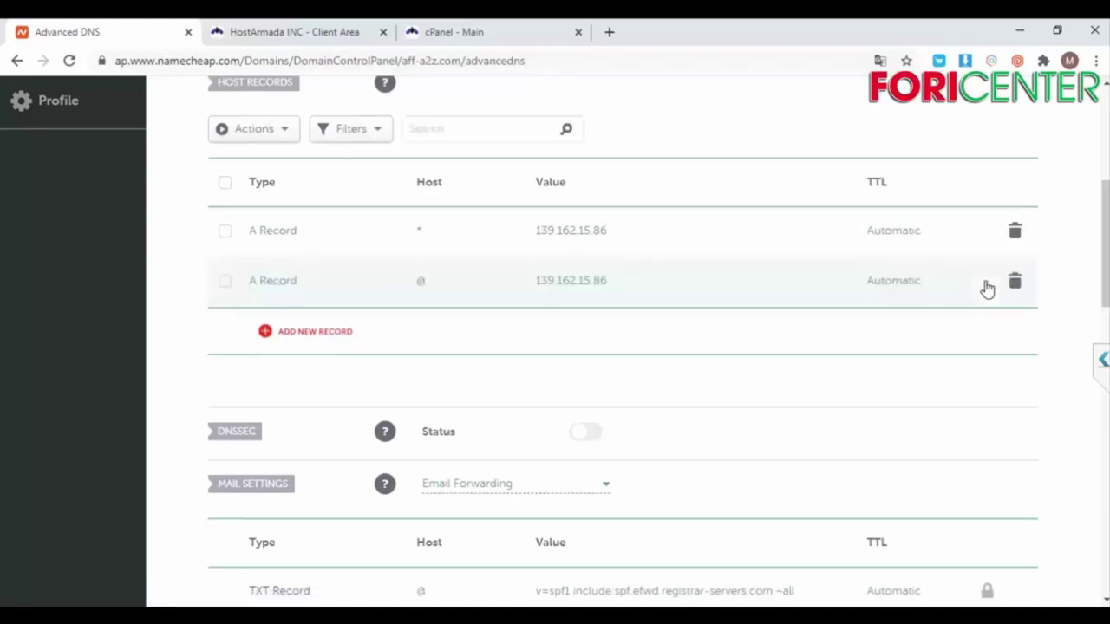
# Add and save an A Record with host www and value 139.162.15.86, keeping the TTL automatic.
pyautogui.click(309, 330)
pyautogui.click(302, 280)
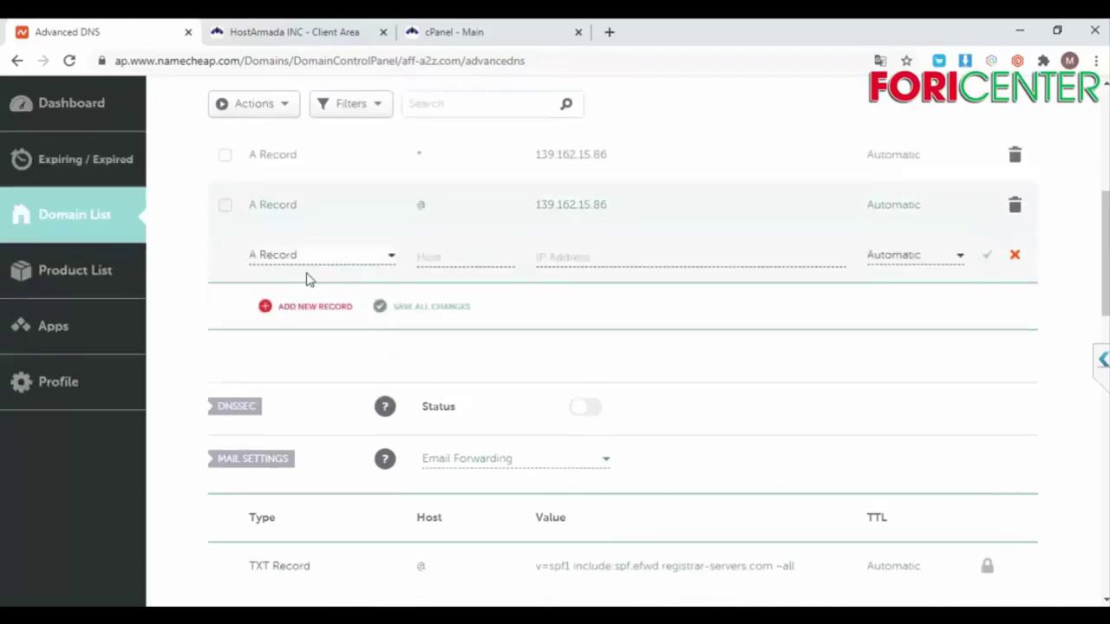
pyautogui.click(434, 253)
pyautogui.write('www')
pyautogui.click(593, 256)
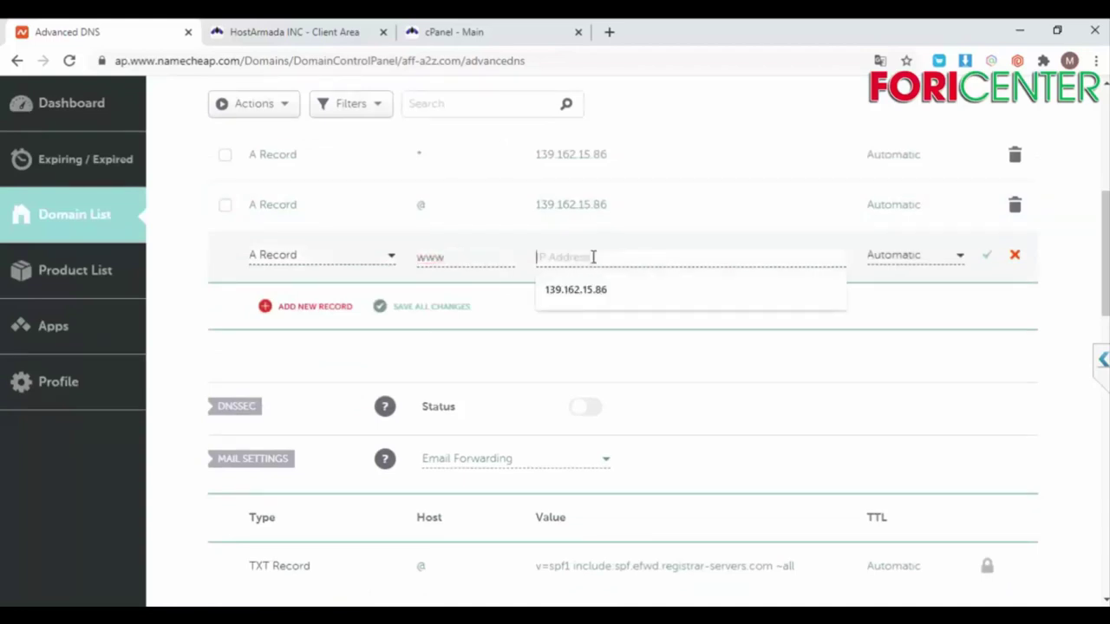
pyautogui.press('Down')
pyautogui.press('Return')
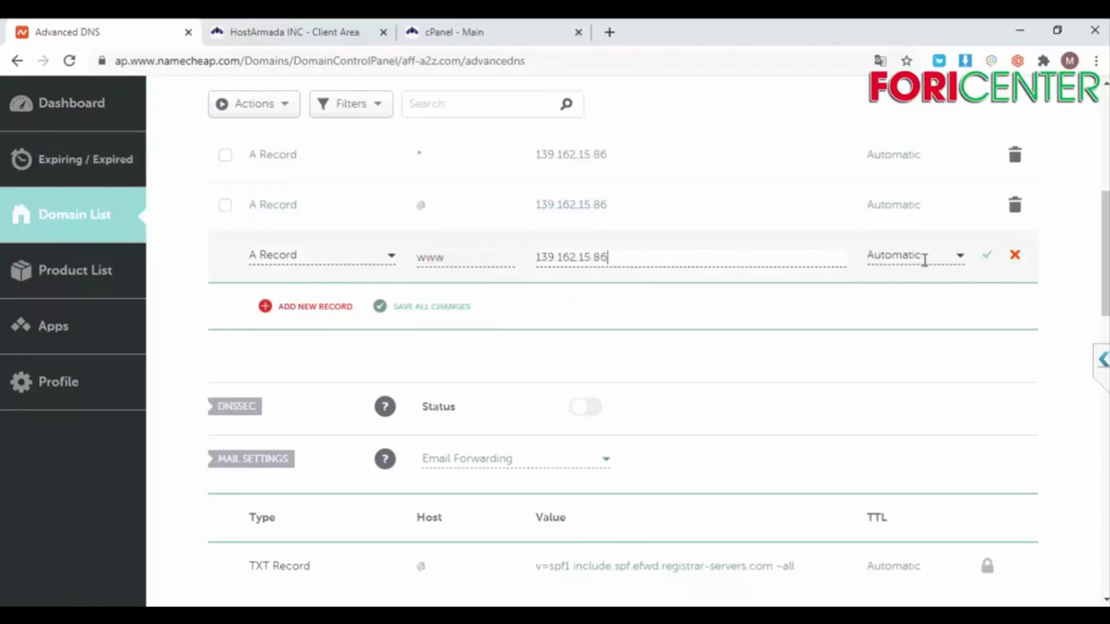
pyautogui.click(990, 259)
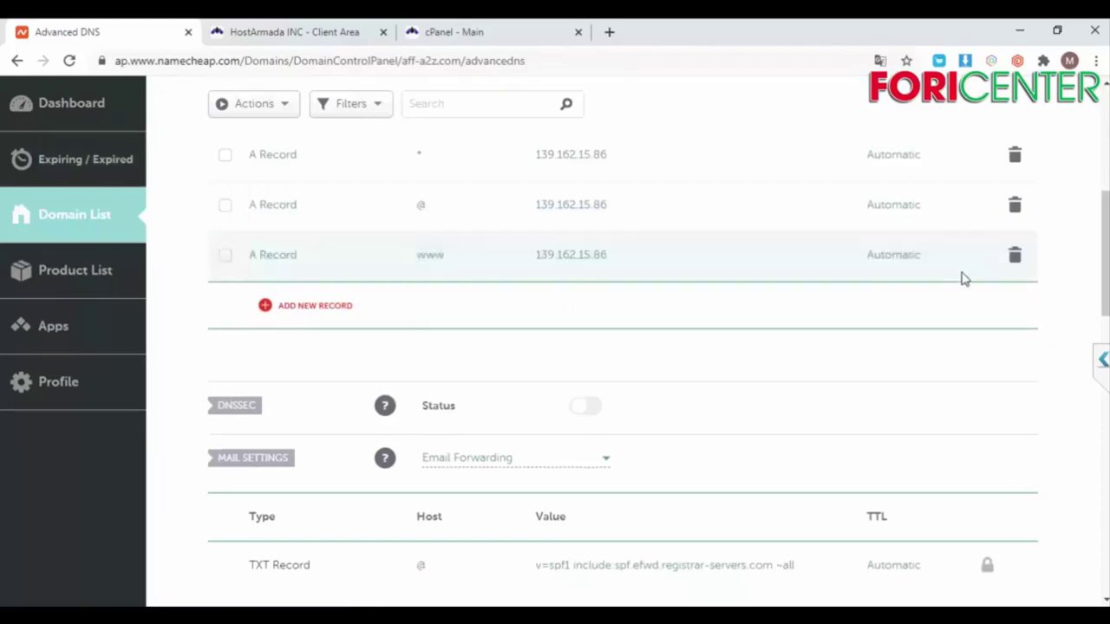
pyautogui.scroll(3, 763, 329)
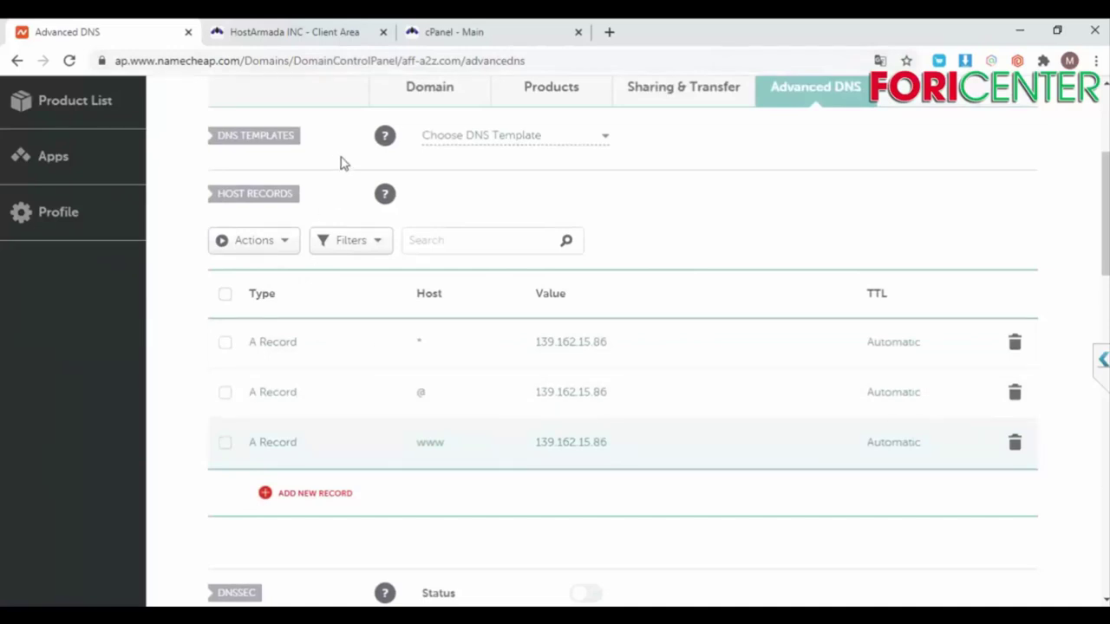
pyautogui.click(495, 33)
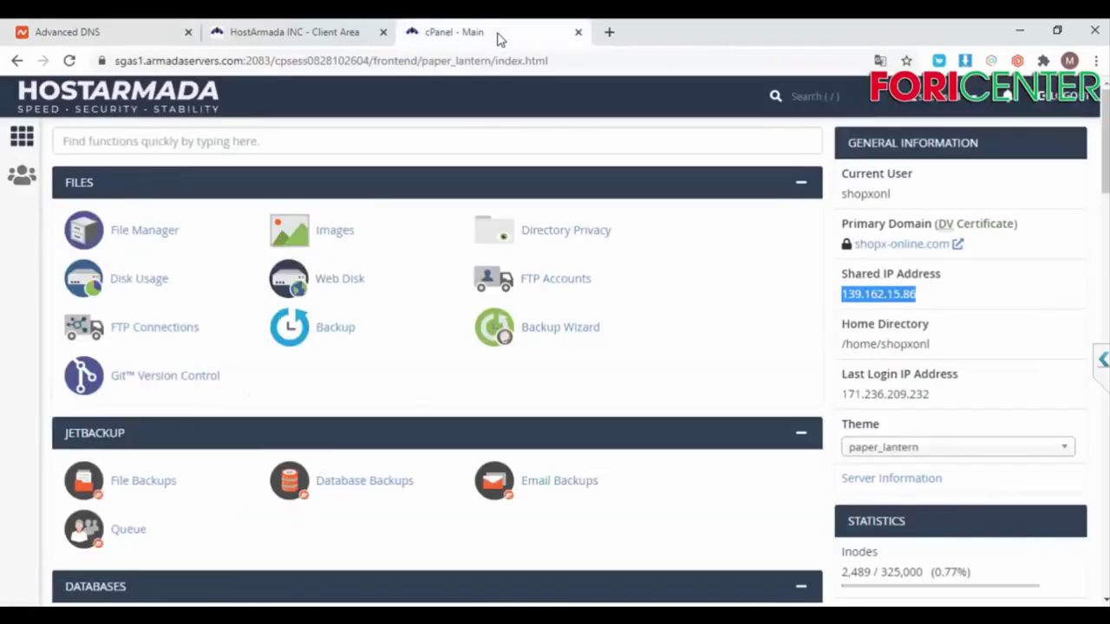
pyautogui.scroll(-2, 387, 416)
pyautogui.scroll(2, 386, 416)
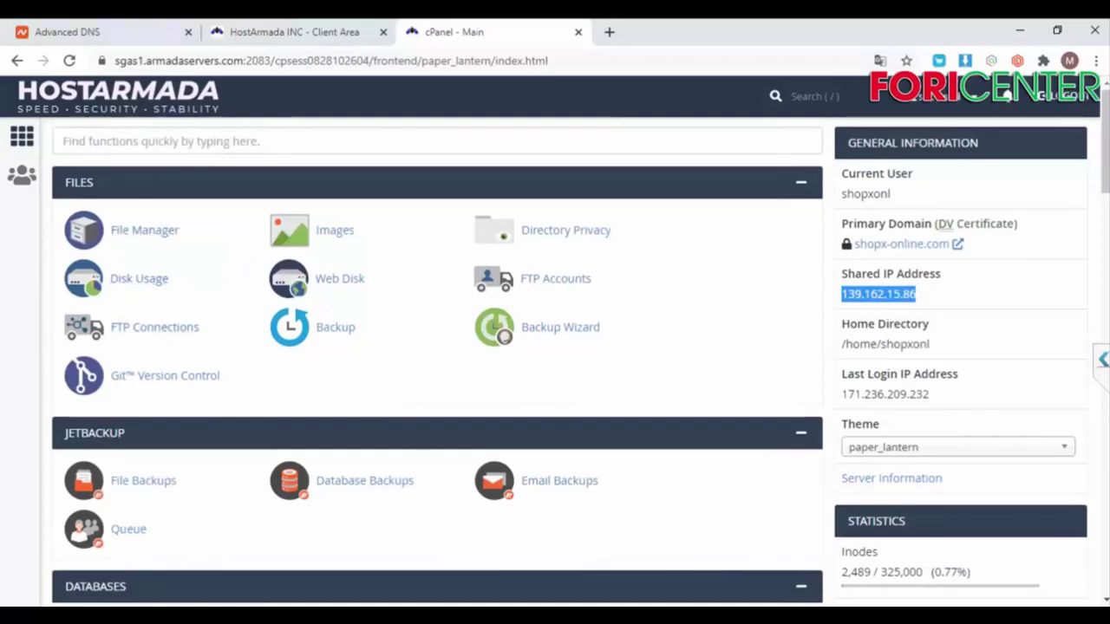
pyautogui.click(119, 35)
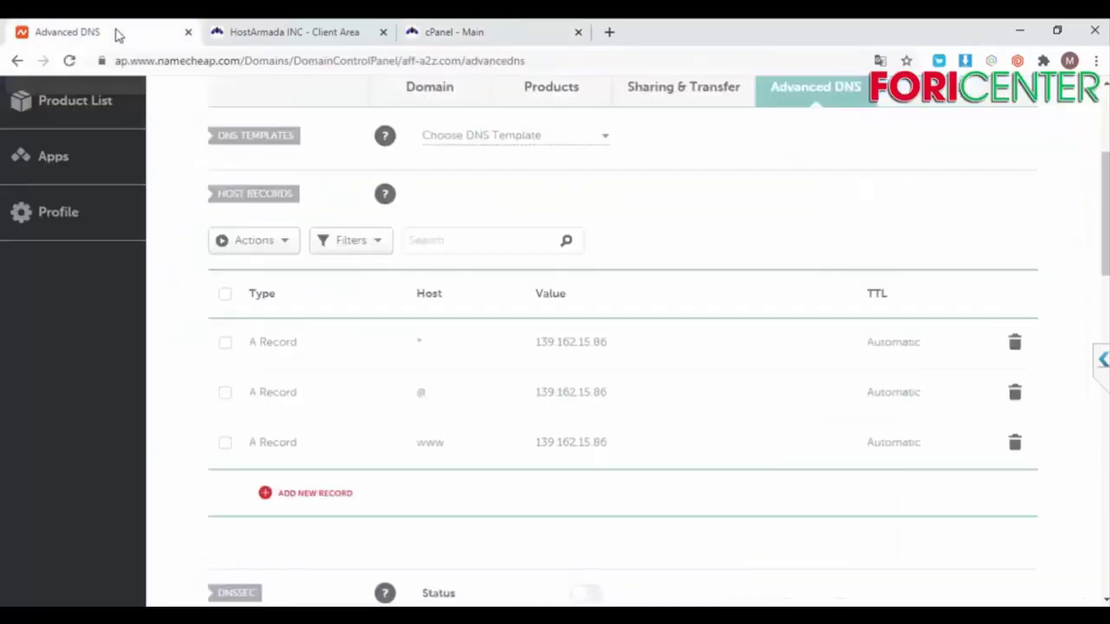
# Copy the domain name aff-a2z.com from Namecheap, load it in a new browser tab and check the site's connection security.
pyautogui.scroll(3, 286, 218)
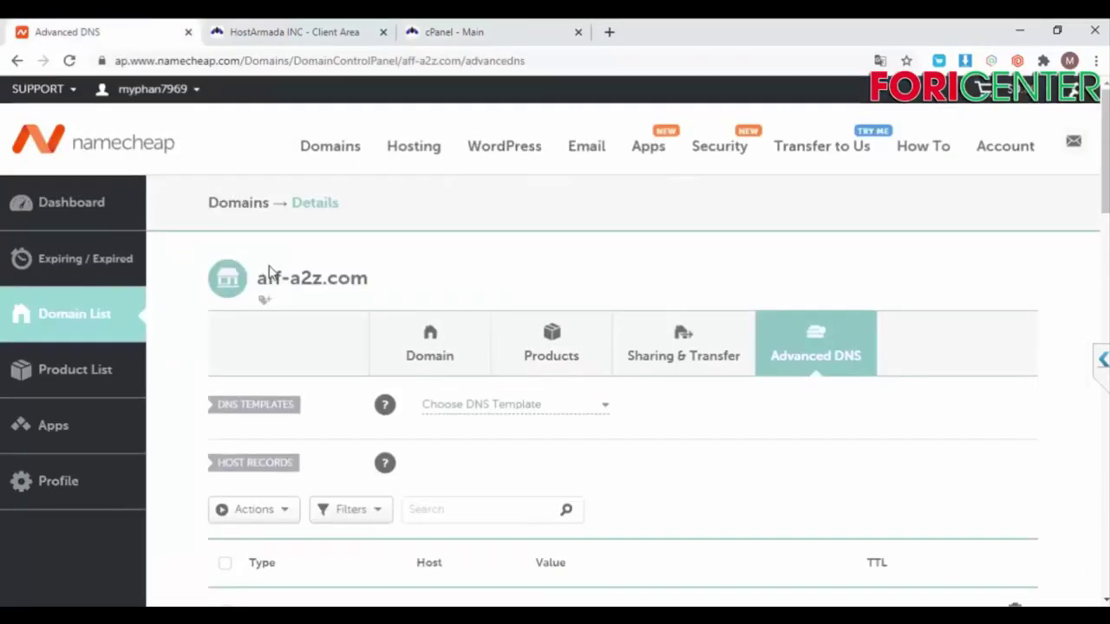
pyautogui.moveTo(373, 279); pyautogui.dragTo(260, 290)
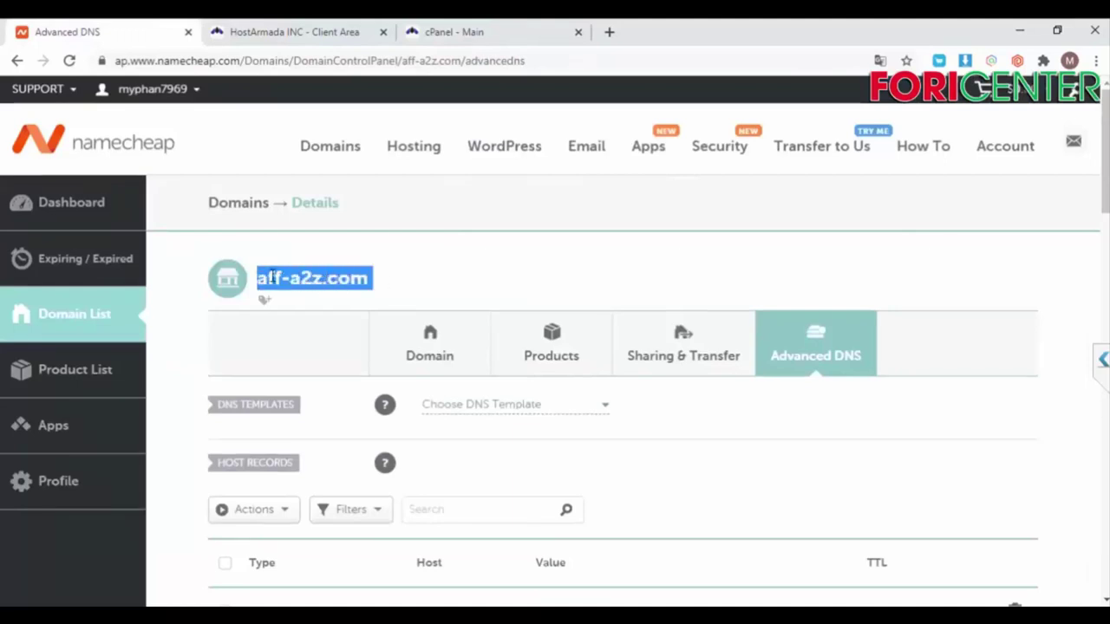
pyautogui.rightClick(271, 281)
pyautogui.click(314, 289)
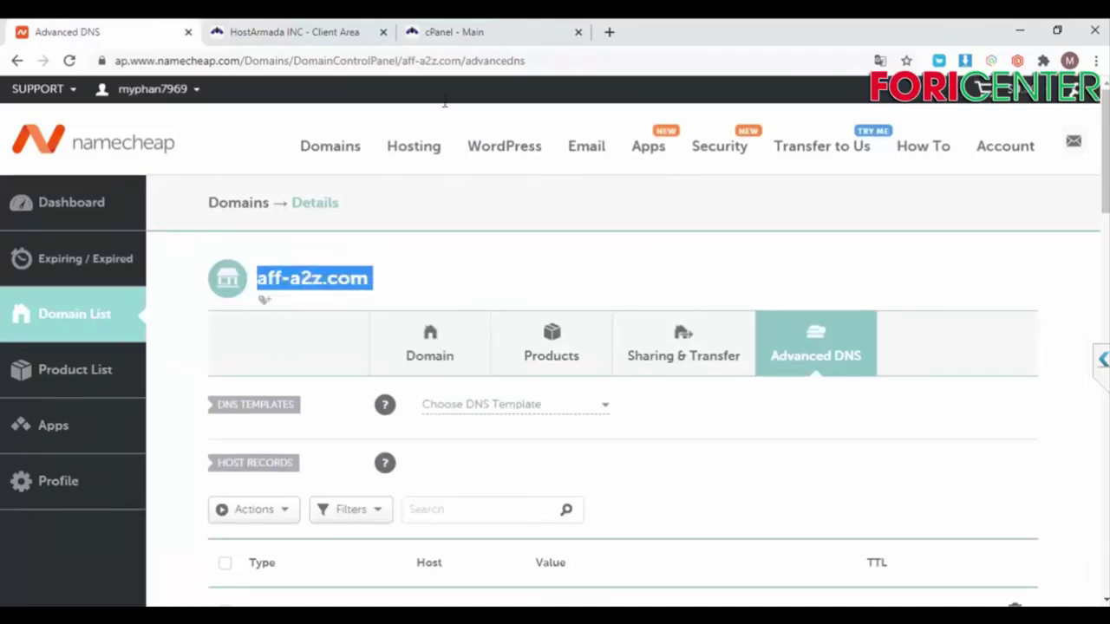
pyautogui.click(609, 32)
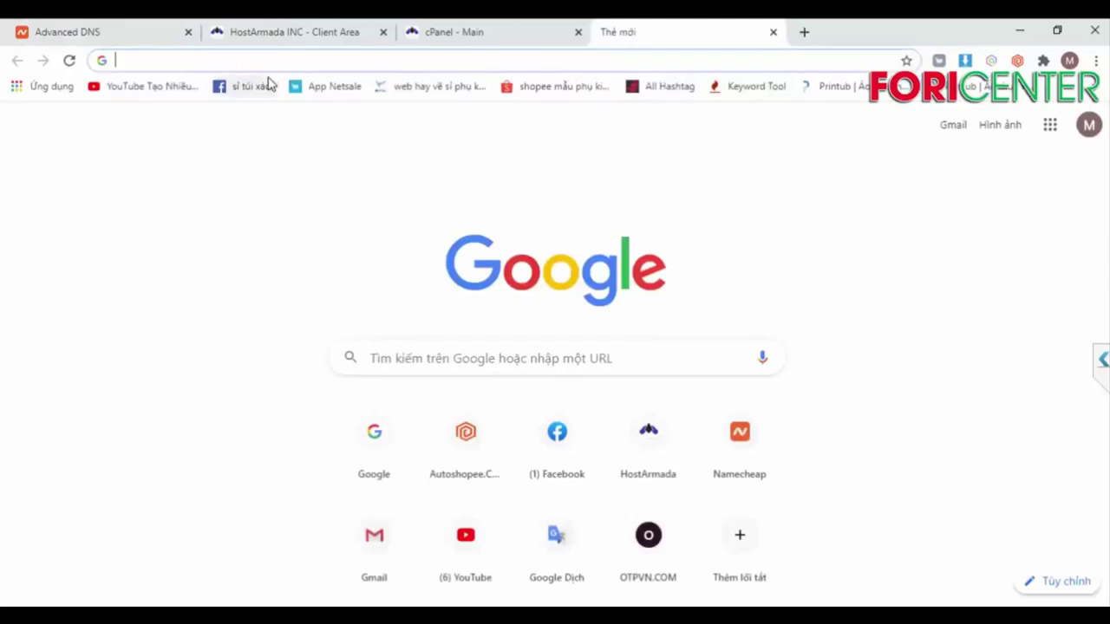
pyautogui.hotkey('ctrl', 'v')
pyautogui.press('Return')
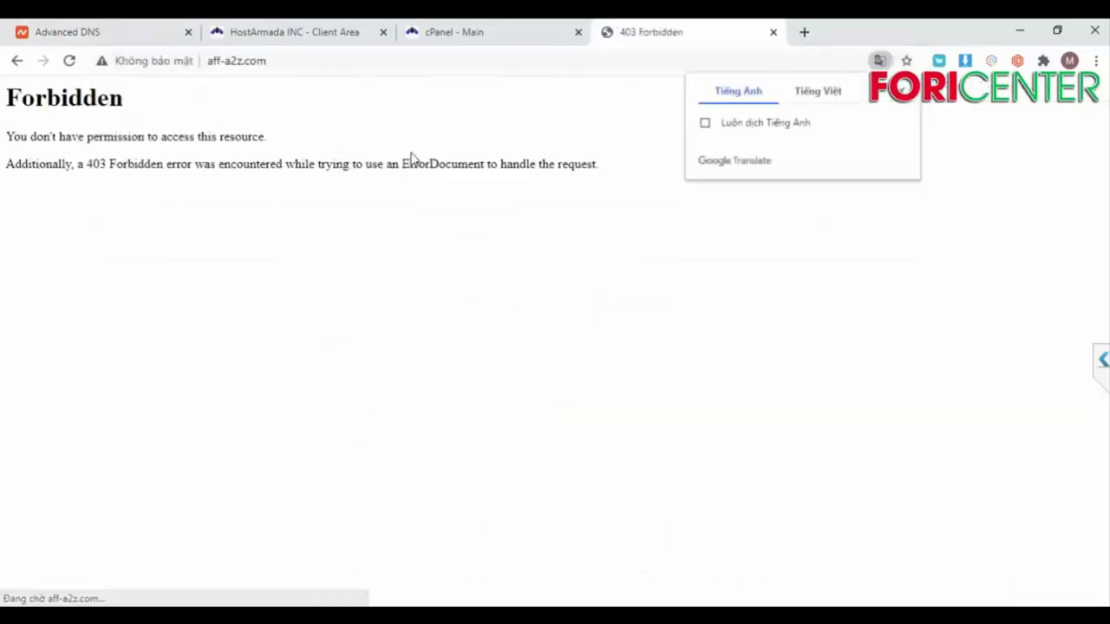
pyautogui.click(155, 61)
pyautogui.click(472, 136)
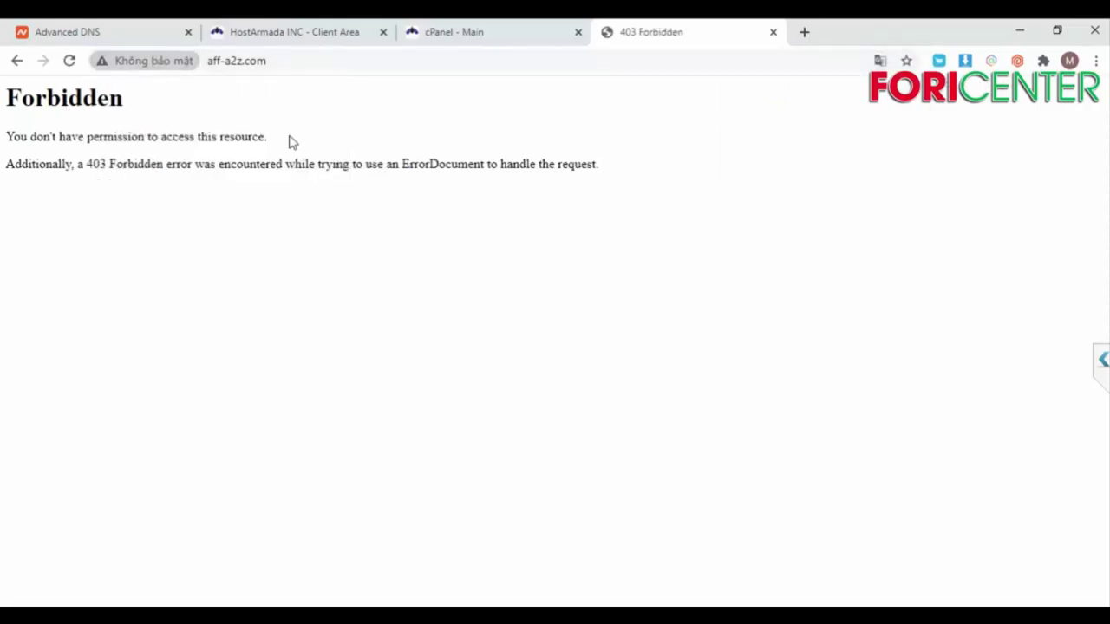
# In cPanel, open SSL/TLS Status and examine the AutoSSL certificate entries for aff-a2z.com.
pyautogui.click(466, 39)
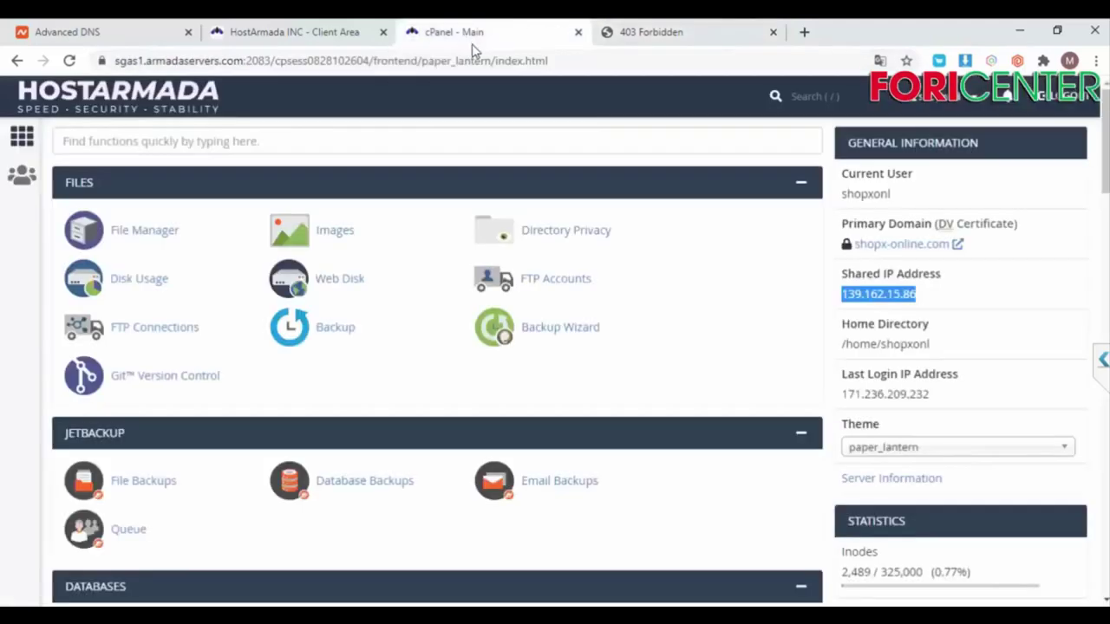
pyautogui.scroll(-3, 335, 339)
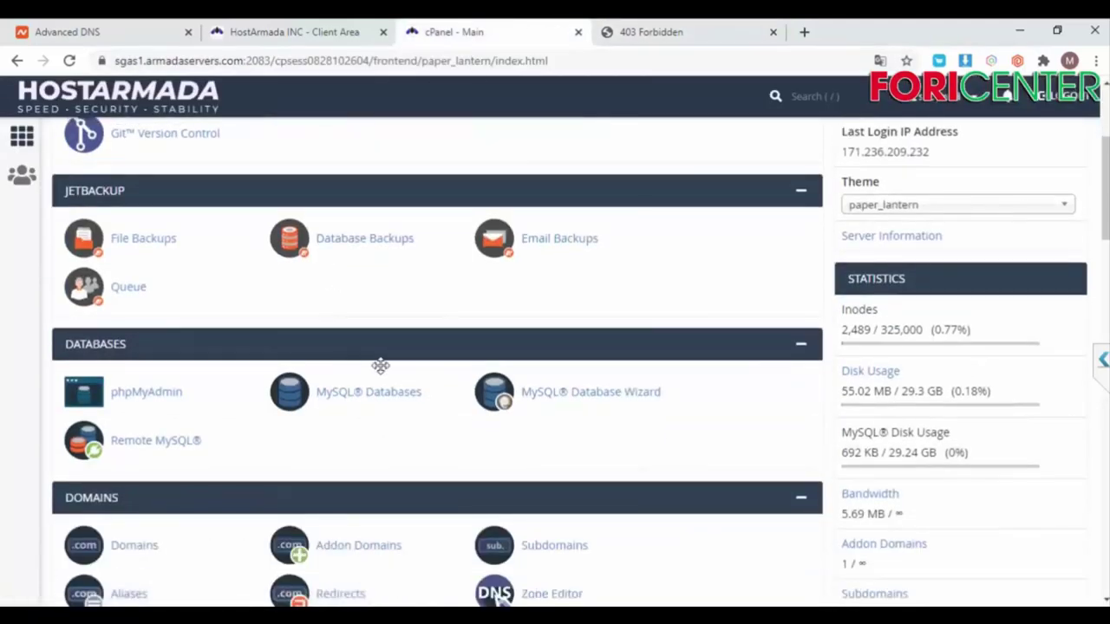
pyautogui.scroll(-1, 391, 367)
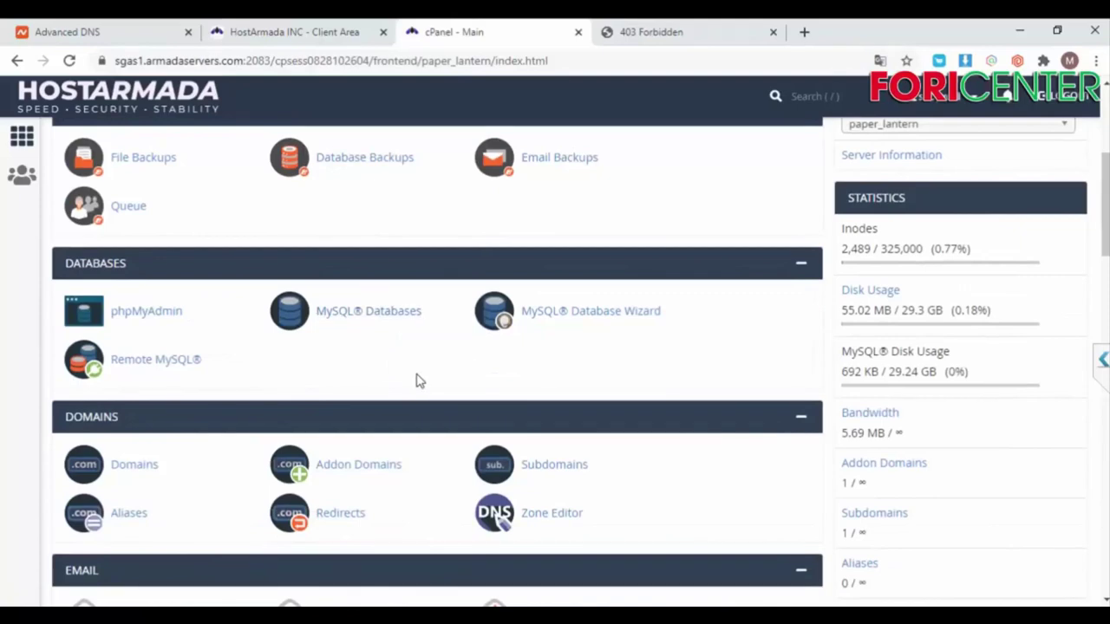
pyautogui.scroll(-1, 403, 329)
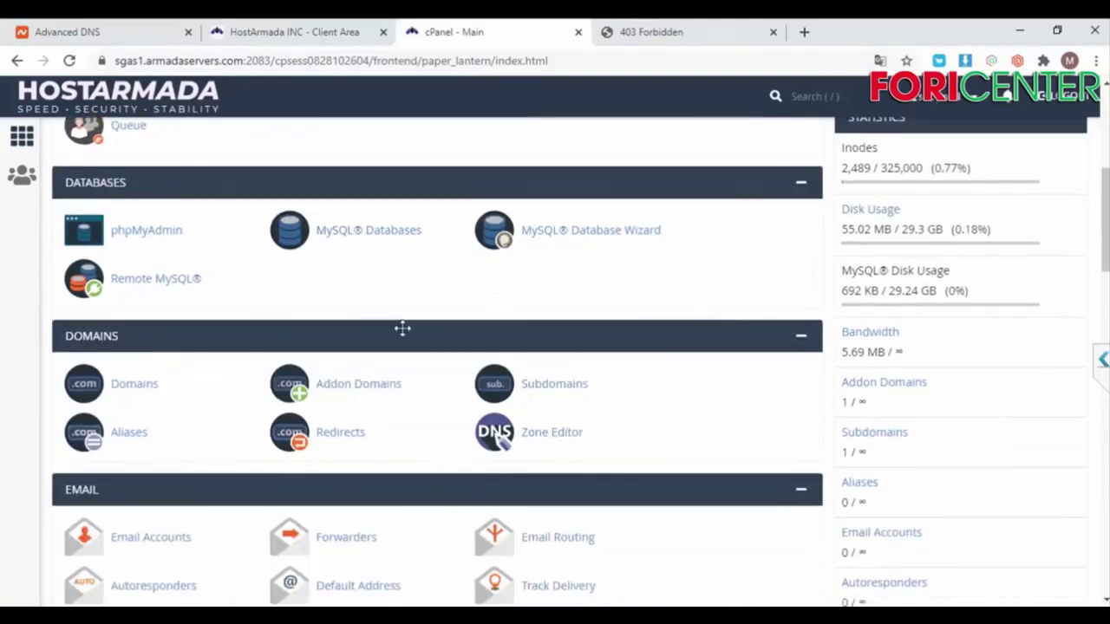
pyautogui.scroll(4, 403, 327)
pyautogui.scroll(1, 403, 325)
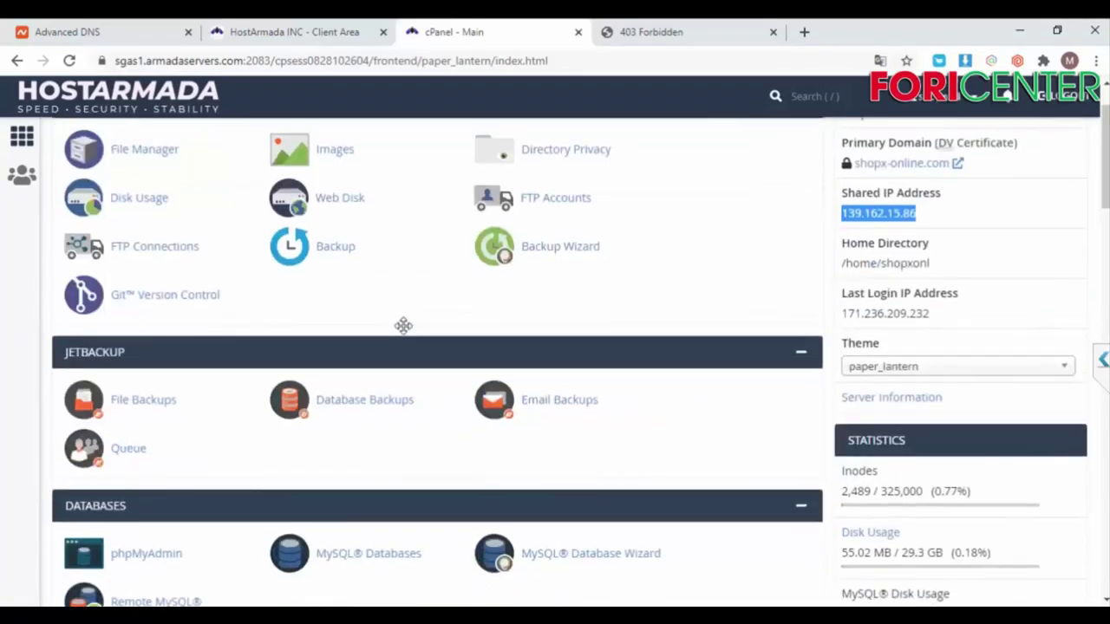
pyautogui.scroll(-4, 401, 332)
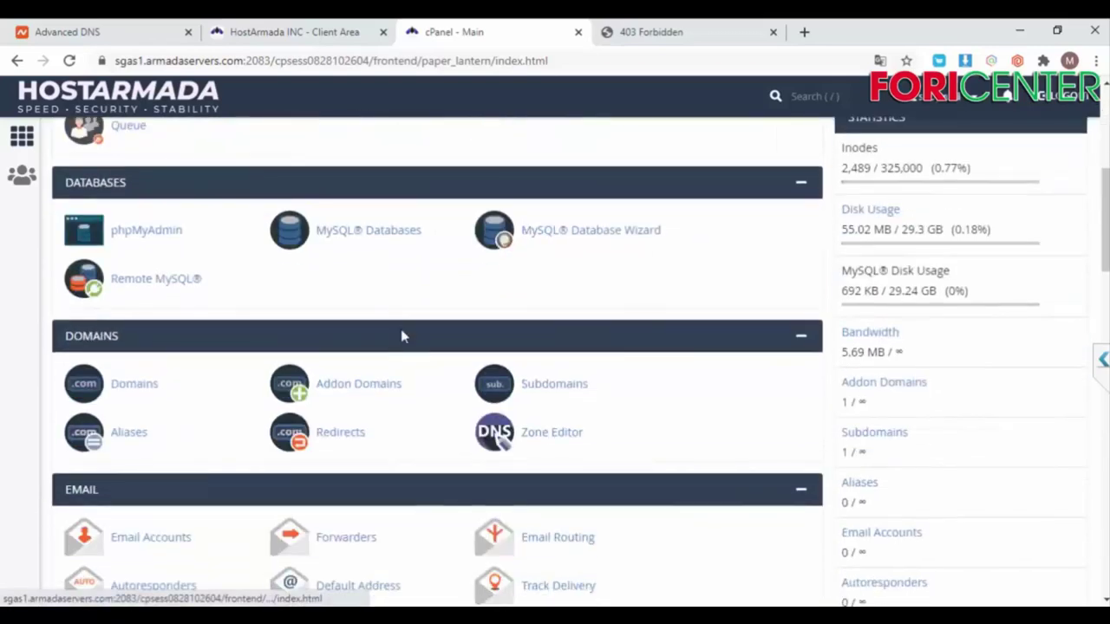
pyautogui.scroll(-3, 401, 335)
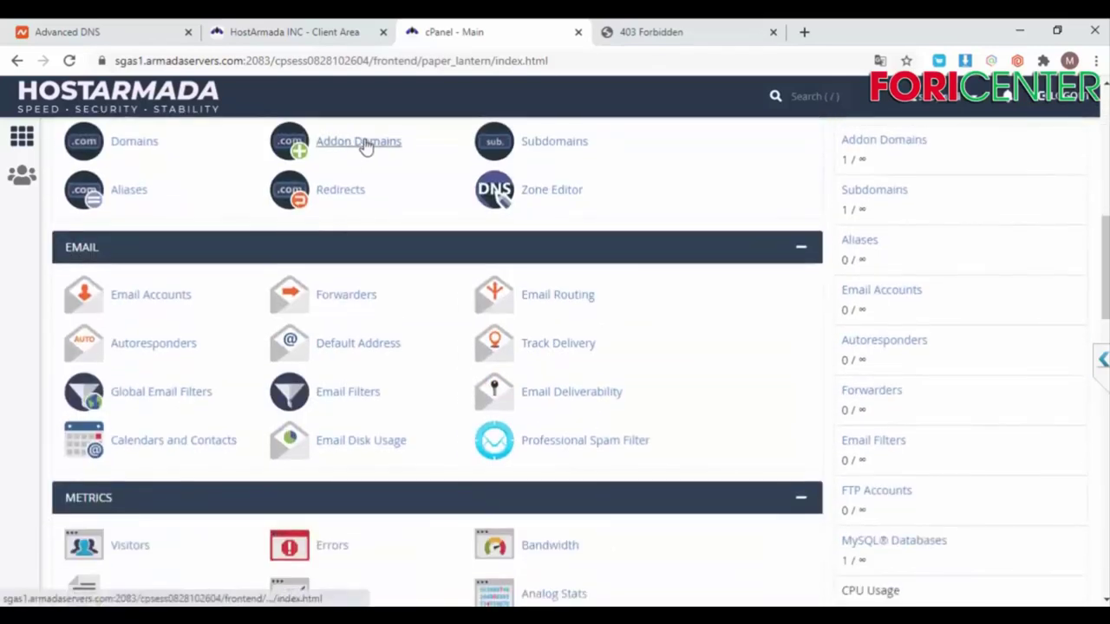
pyautogui.scroll(-5, 333, 433)
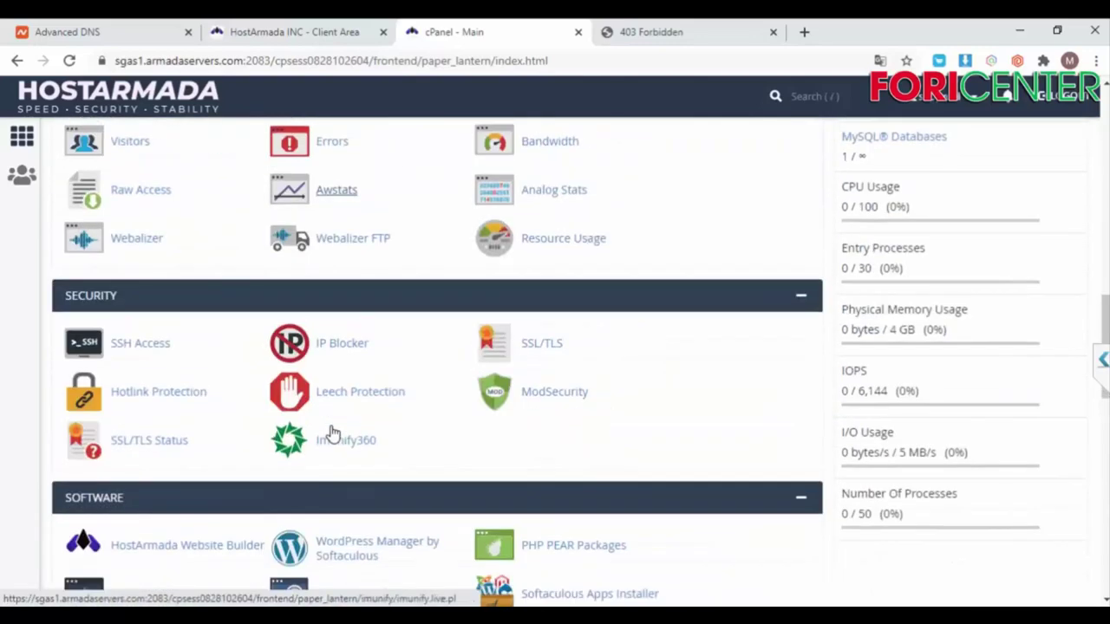
pyautogui.click(143, 444)
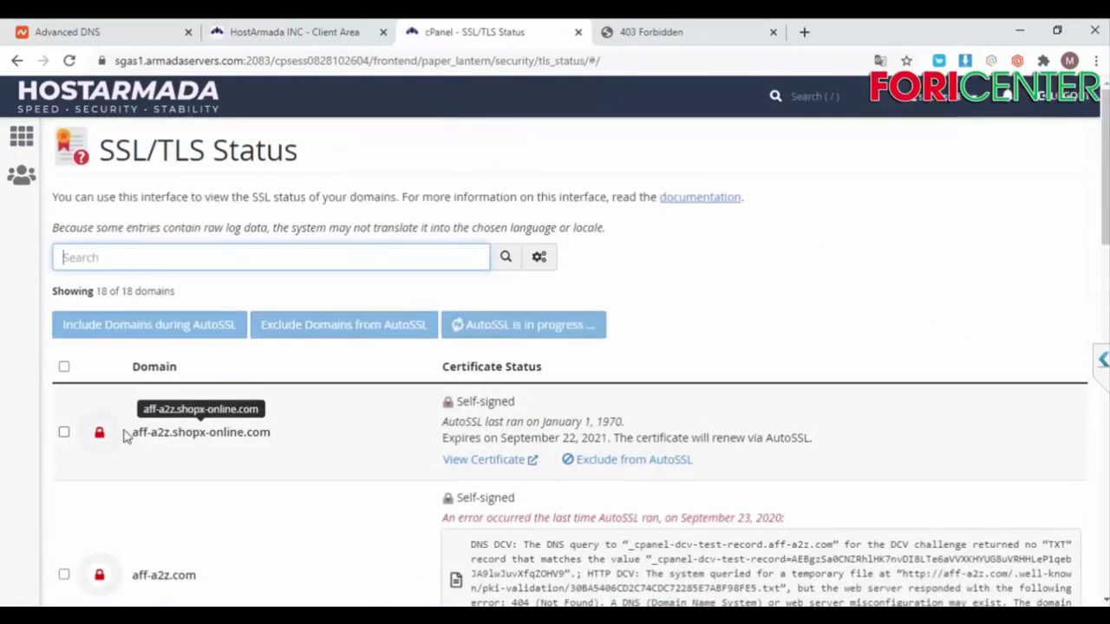
pyautogui.scroll(-2, 228, 436)
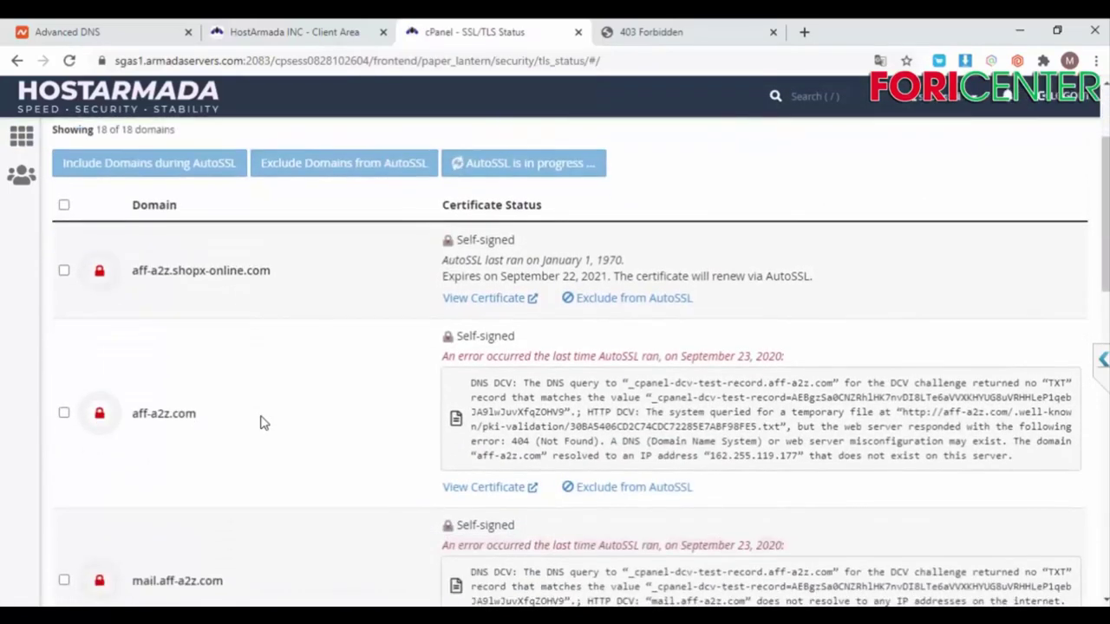
pyautogui.scroll(1, 264, 422)
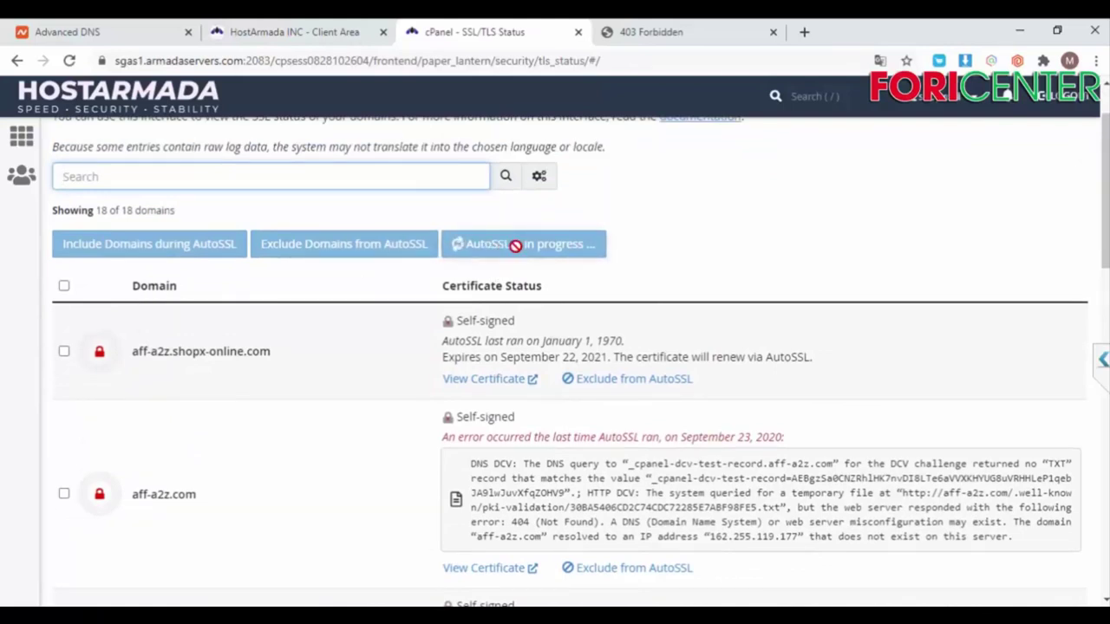
pyautogui.click(704, 272)
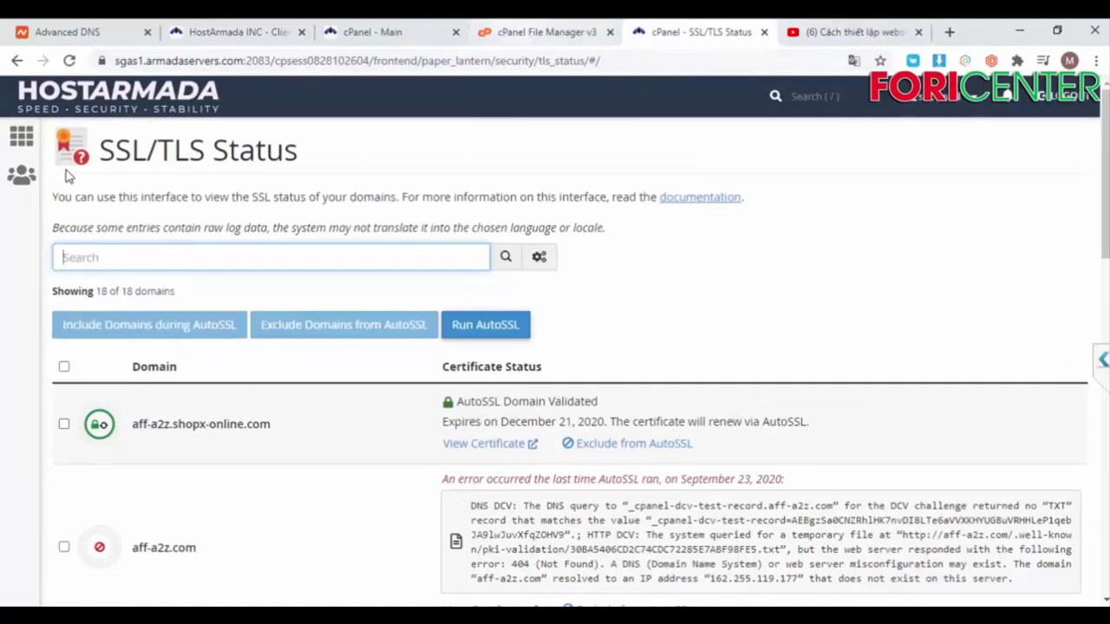
pyautogui.click(76, 34)
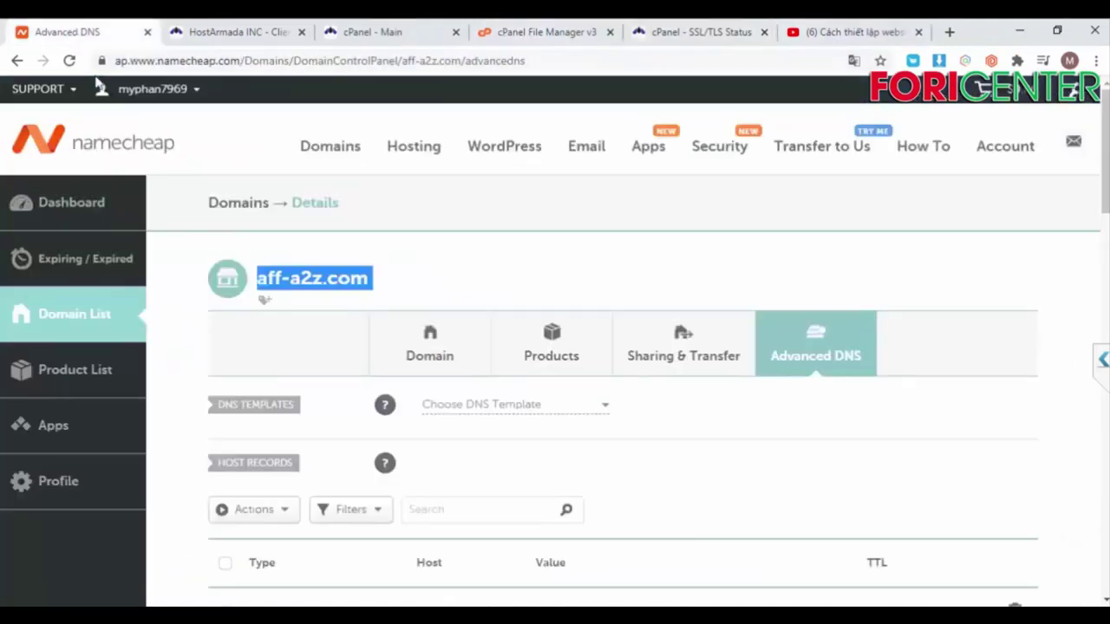
pyautogui.rightClick(295, 277)
pyautogui.click(329, 291)
pyautogui.click(948, 33)
pyautogui.hotkey('ctrl', 'v')
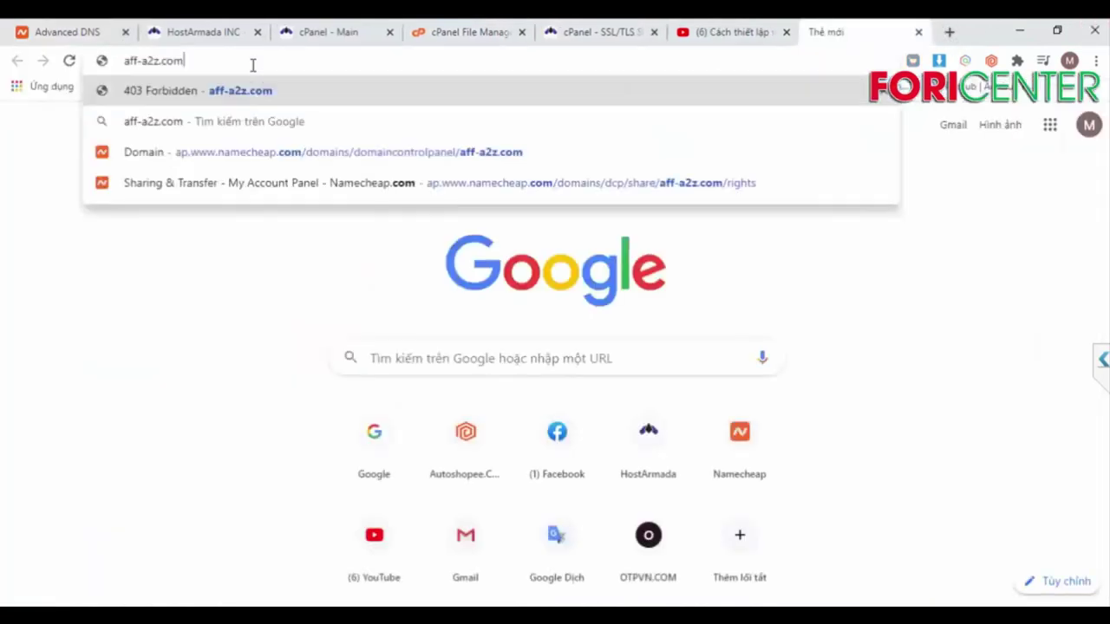
pyautogui.click(126, 64)
pyautogui.write('htt')
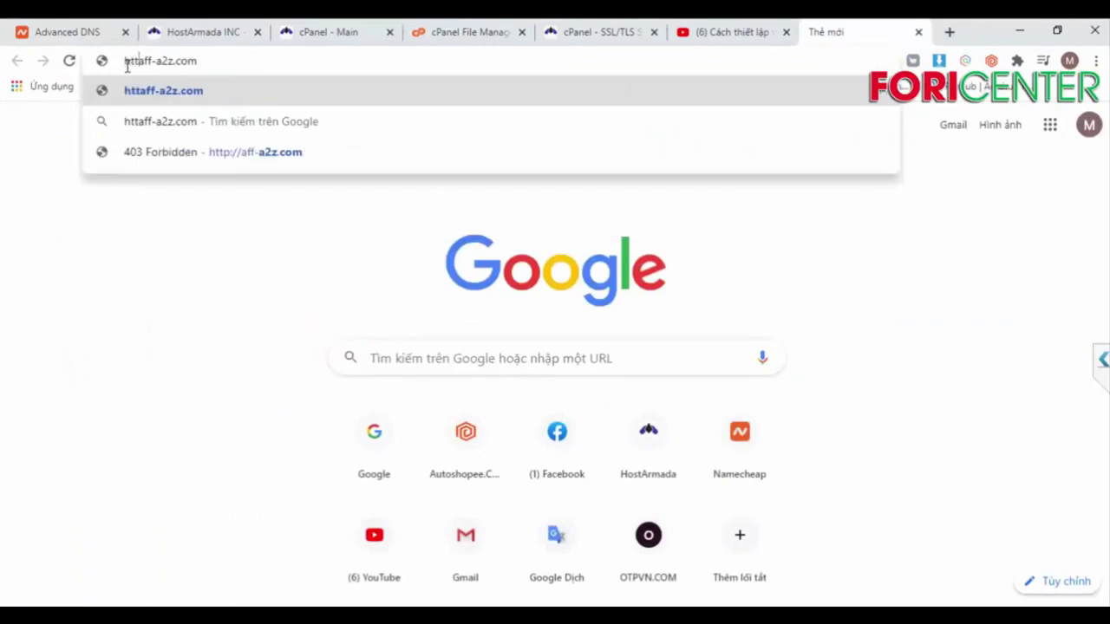
pyautogui.write('ps://')
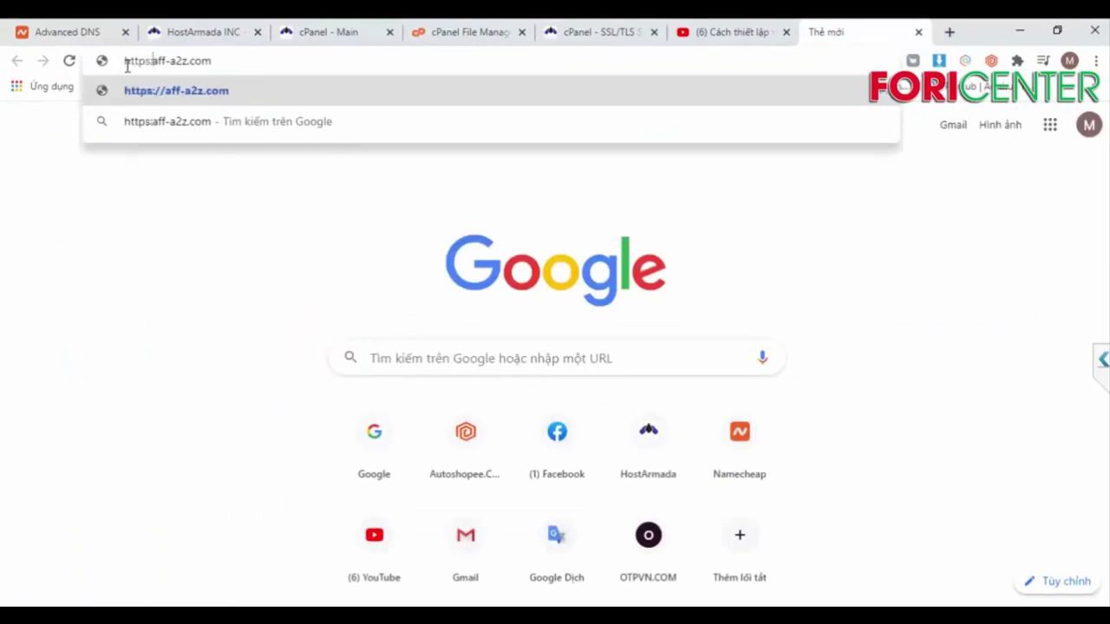
pyautogui.press('Return')
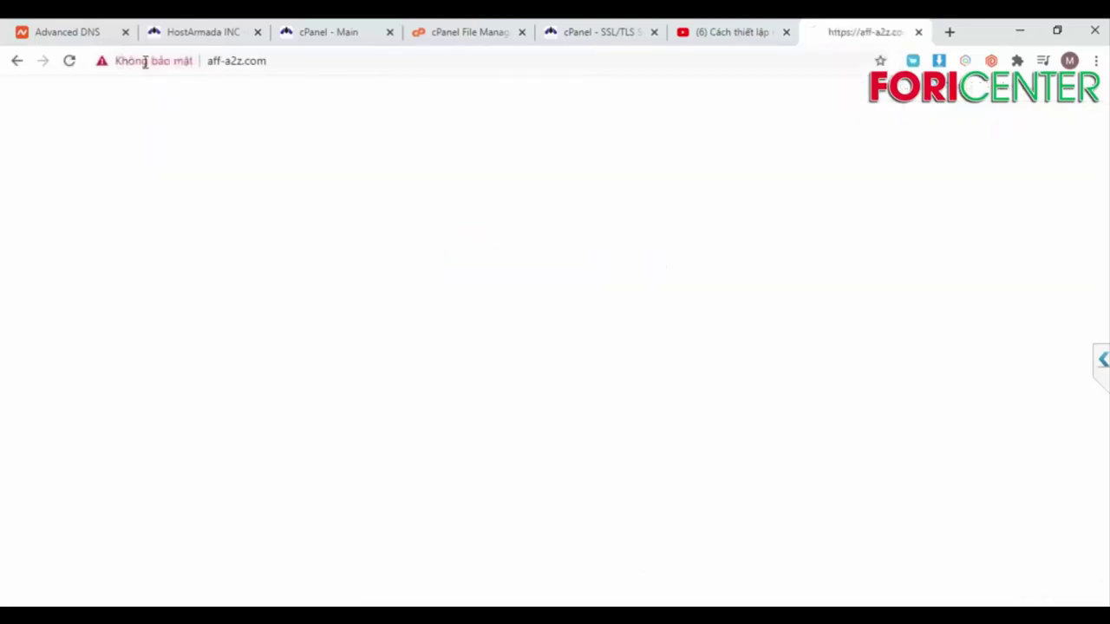
pyautogui.click(222, 62)
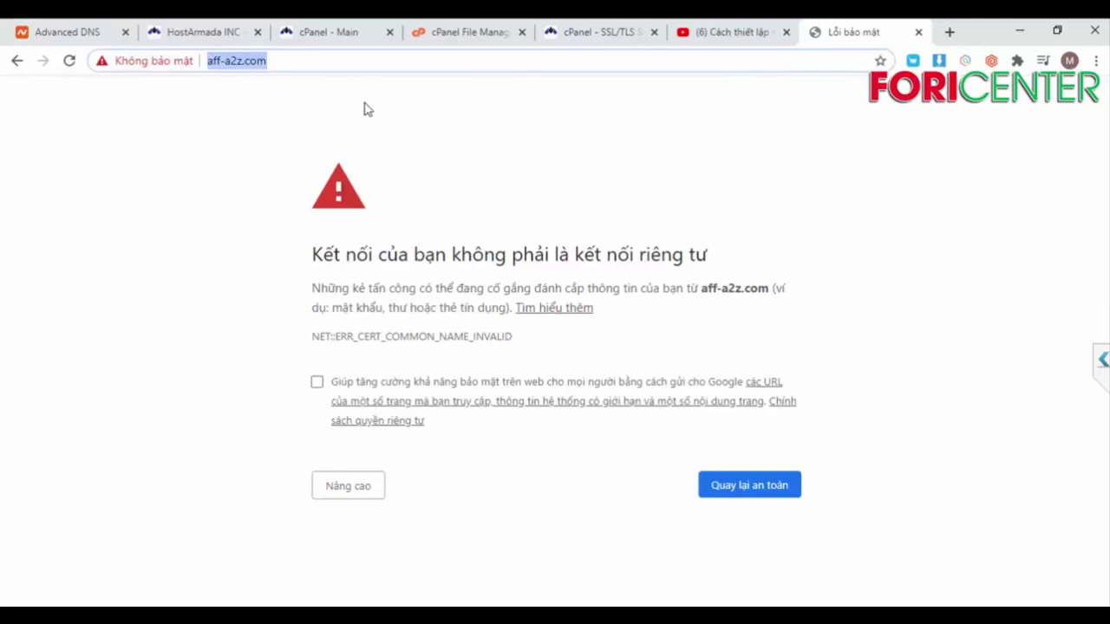
# Return to the SSL/TLS Status page in cPanel and run AutoSSL for the listed domains.
pyautogui.click(327, 35)
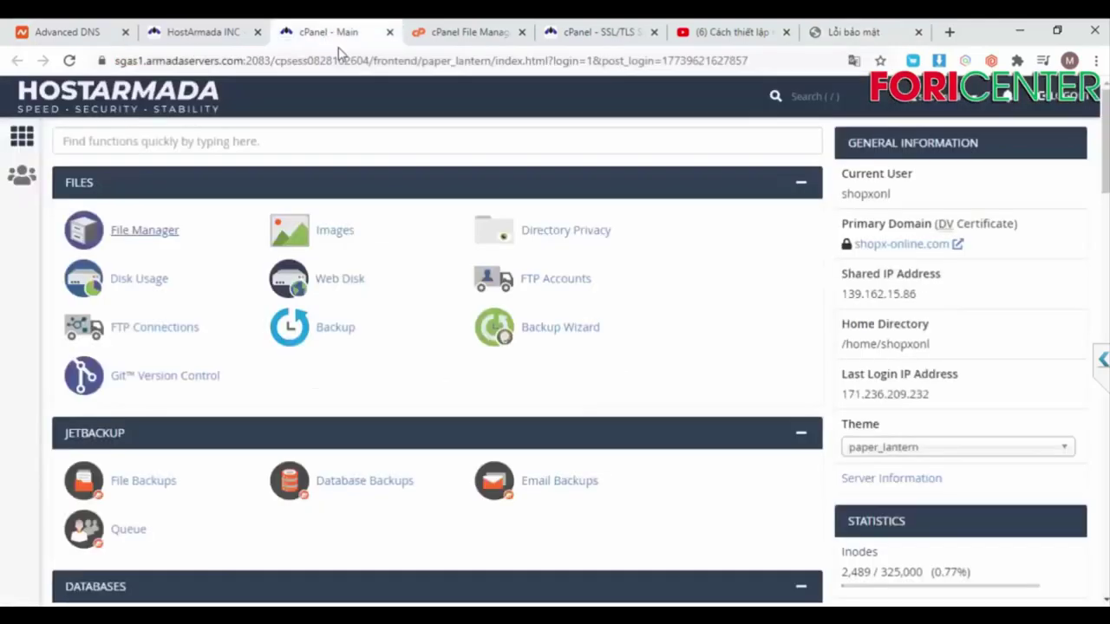
pyautogui.click(480, 40)
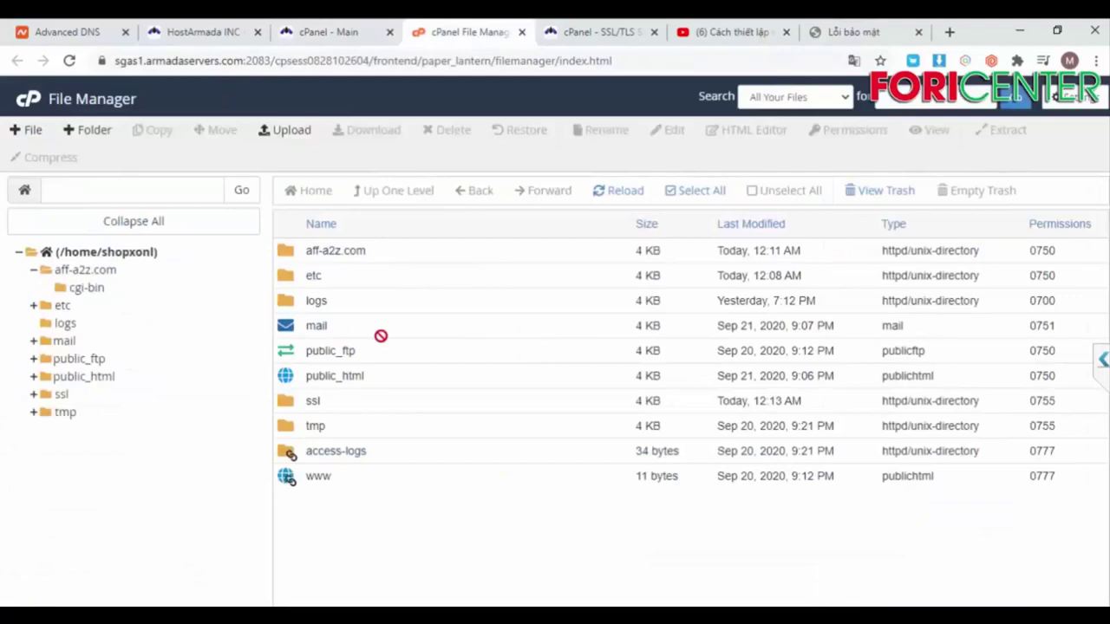
pyautogui.click(583, 37)
pyautogui.scroll(-4, 350, 364)
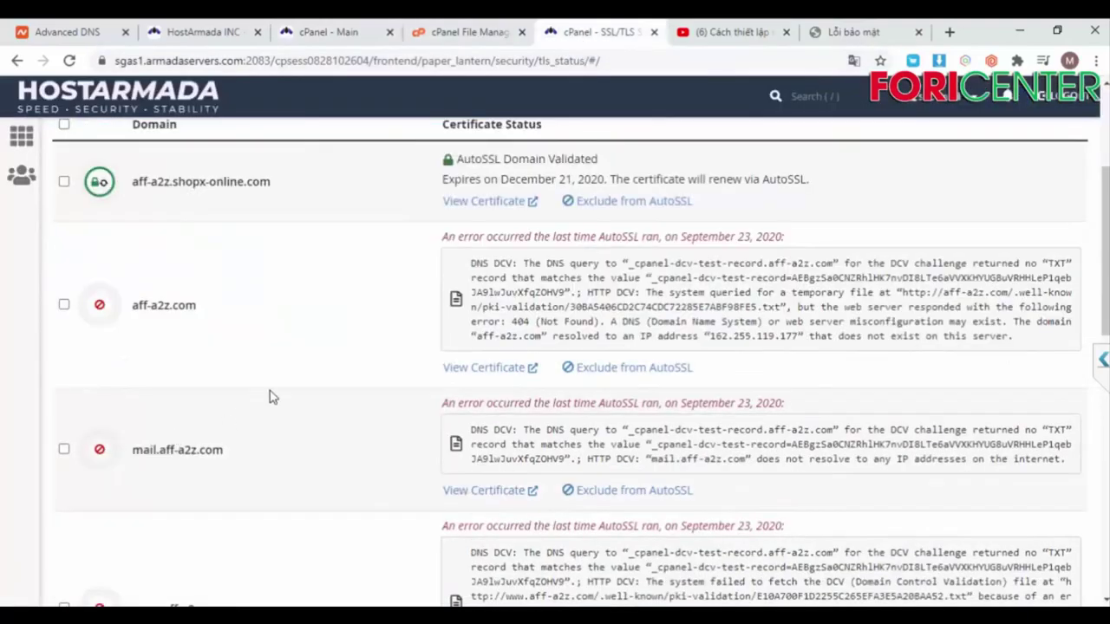
pyautogui.scroll(2, 337, 378)
pyautogui.scroll(2, 337, 377)
pyautogui.click(484, 326)
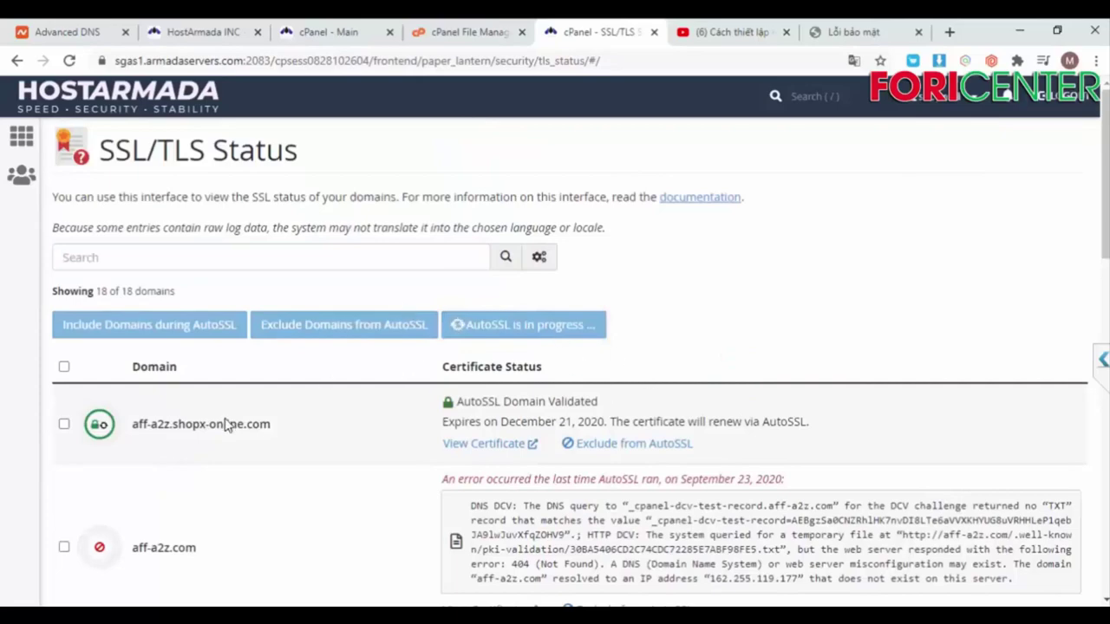
# Exclude the aff-a2z.com domain from AutoSSL.
pyautogui.scroll(-3, 223, 424)
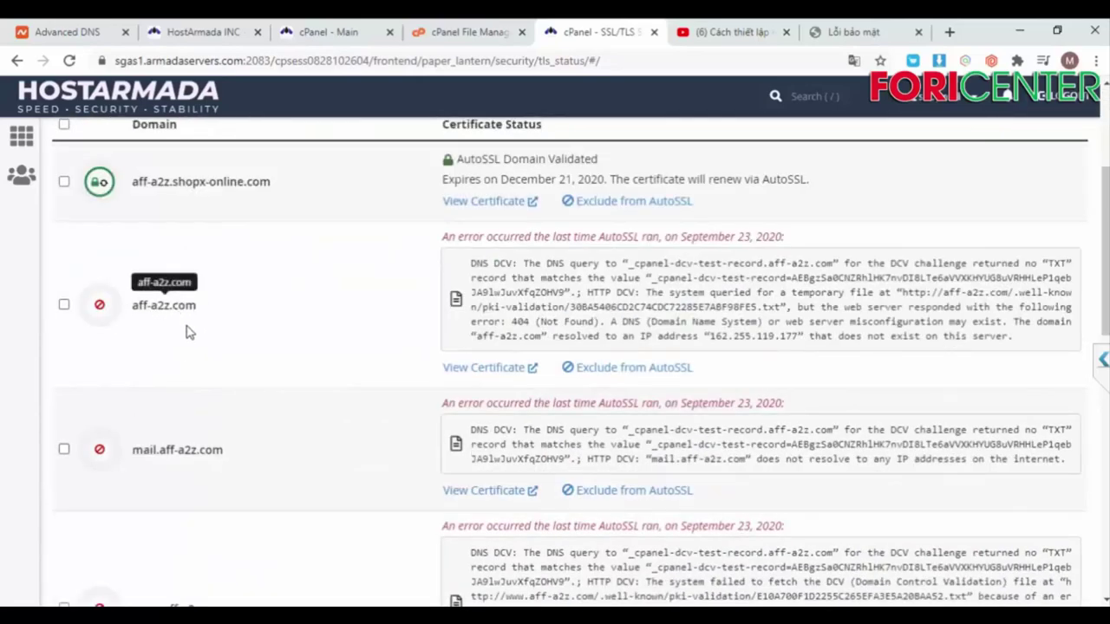
pyautogui.scroll(-1, 190, 421)
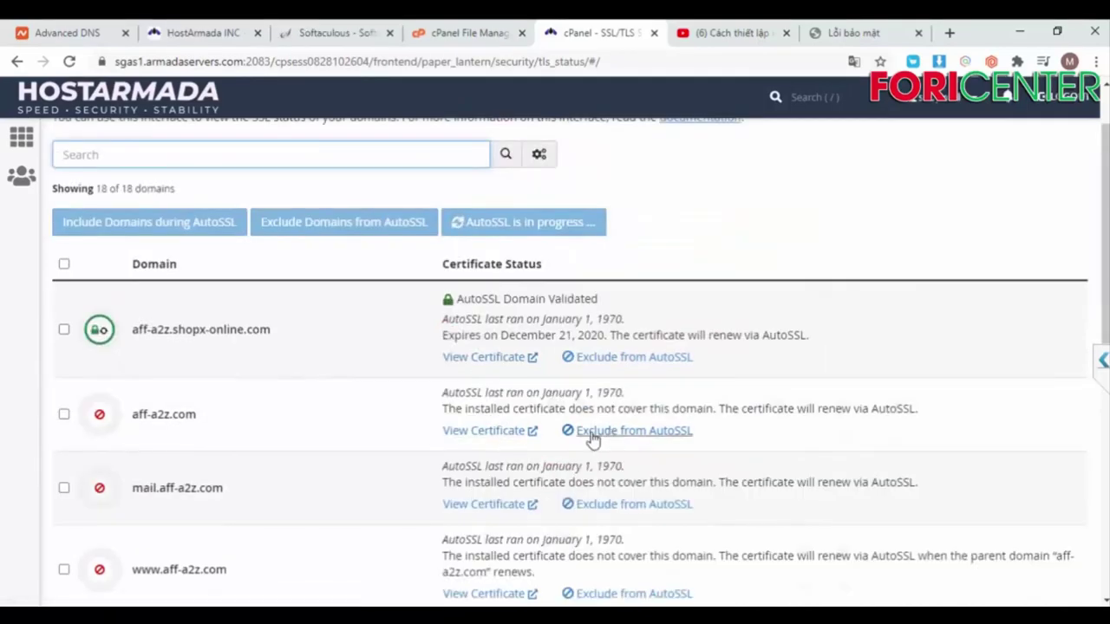
pyautogui.click(593, 438)
pyautogui.click(586, 433)
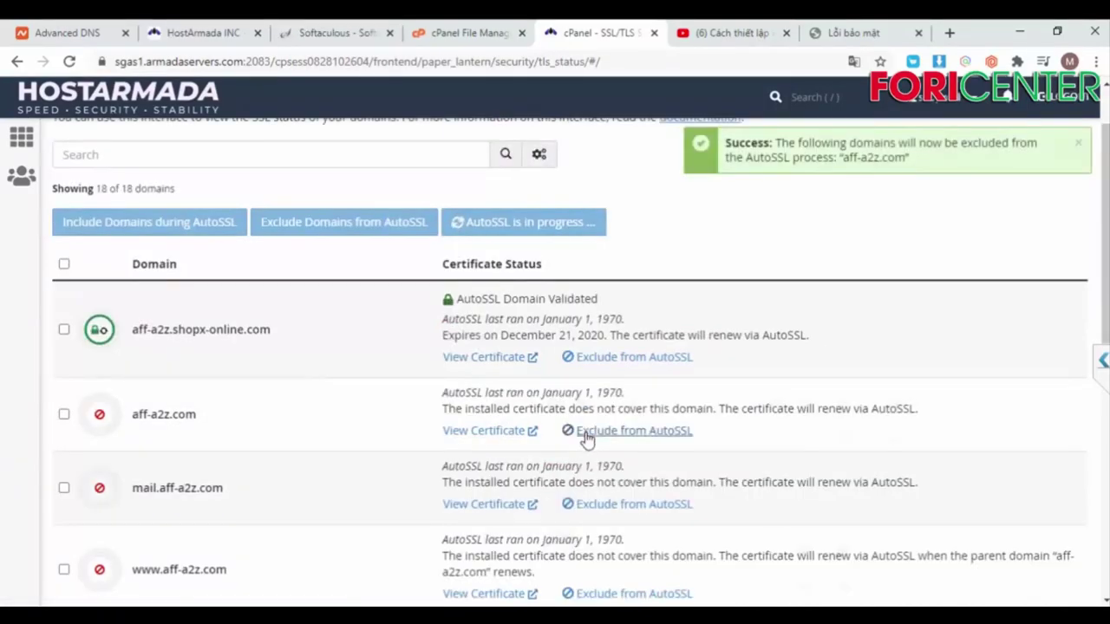
# View the certificate for aff-a2z.com and examine its entry under Manage Installed SSL Websites.
pyautogui.click(513, 432)
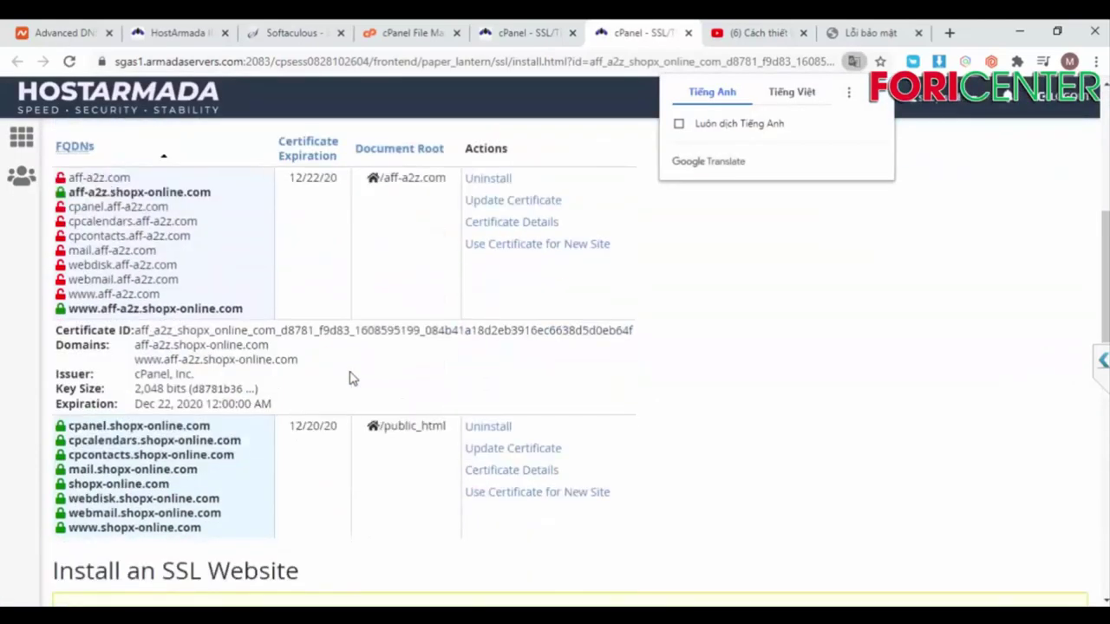
pyautogui.scroll(2, 351, 378)
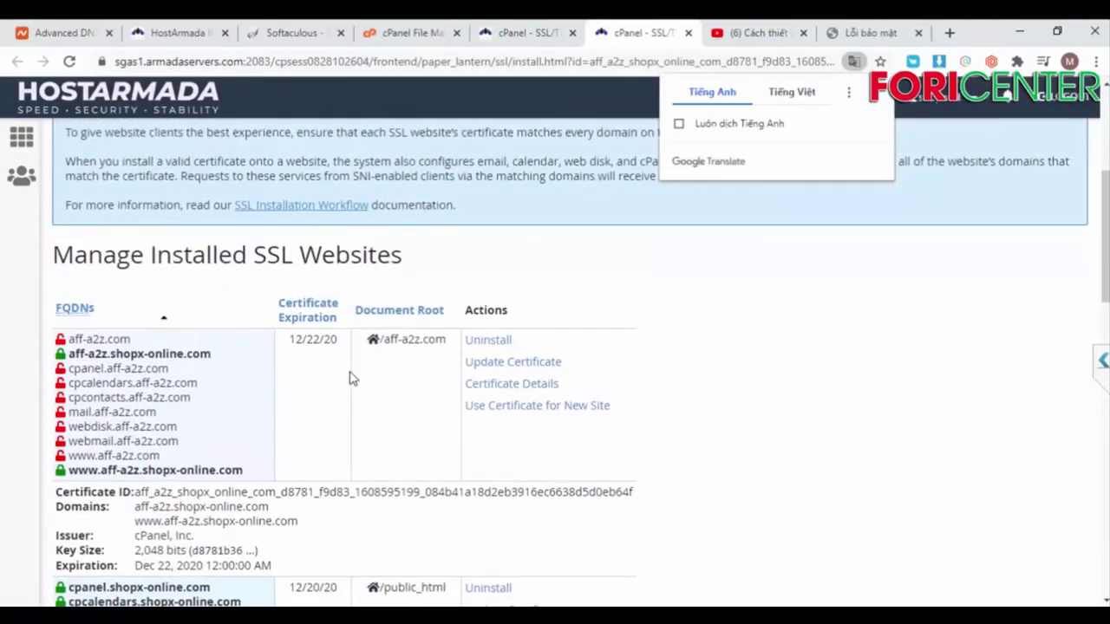
pyautogui.scroll(-2, 351, 378)
pyautogui.scroll(2, 351, 378)
# Update the aff-a2z.com site's certificate by autofilling the details for aff-a2z.shopx-online.com and installing it.
pyautogui.click(507, 363)
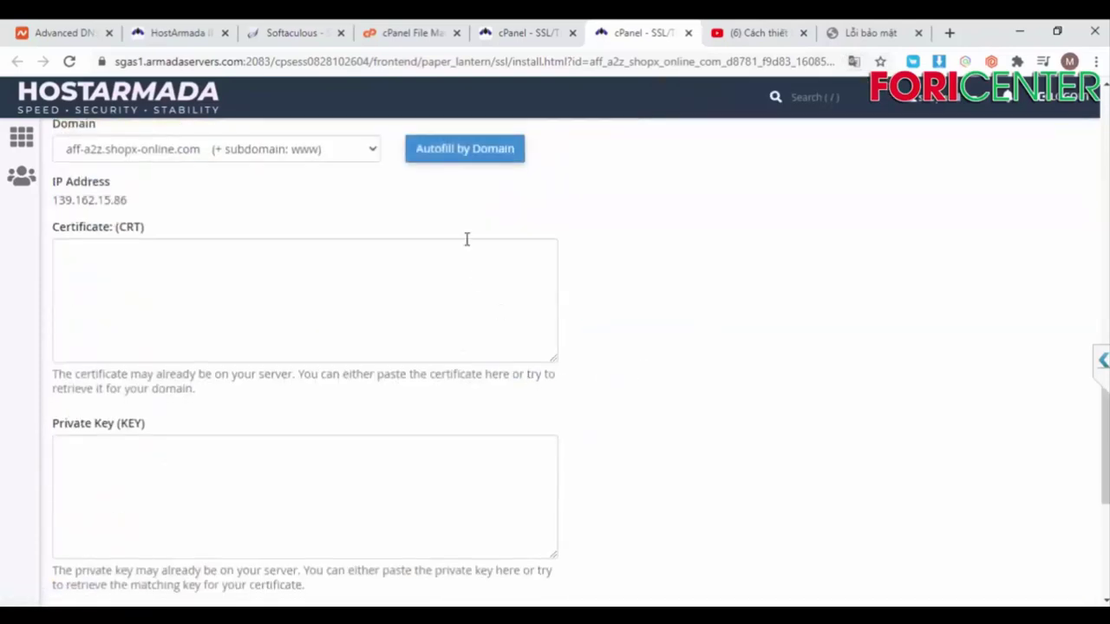
pyautogui.click(469, 158)
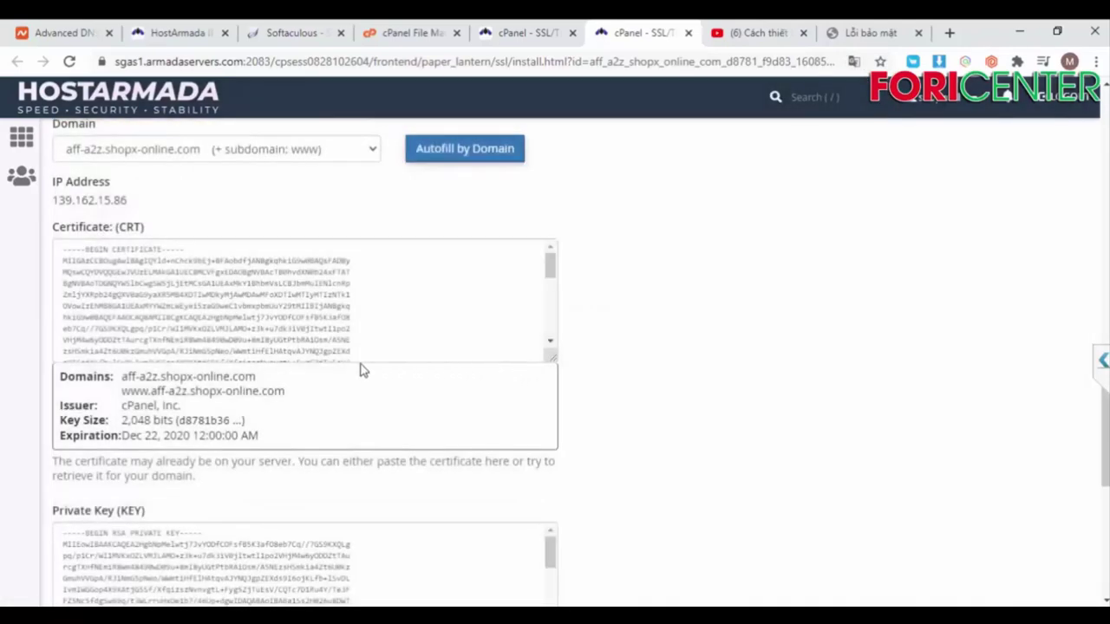
pyautogui.scroll(-5, 362, 371)
pyautogui.click(110, 478)
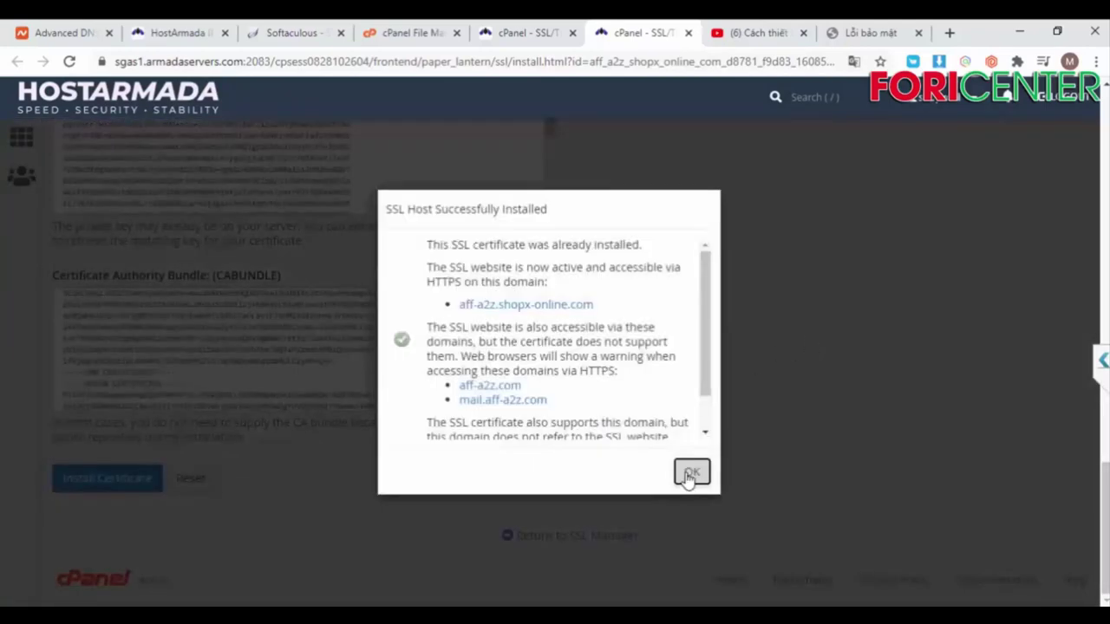
pyautogui.click(691, 473)
# Recheck the installed SSL entry for aff-a2z.com and its certificate update form, and return to the cPanel home page.
pyautogui.scroll(12, 704, 395)
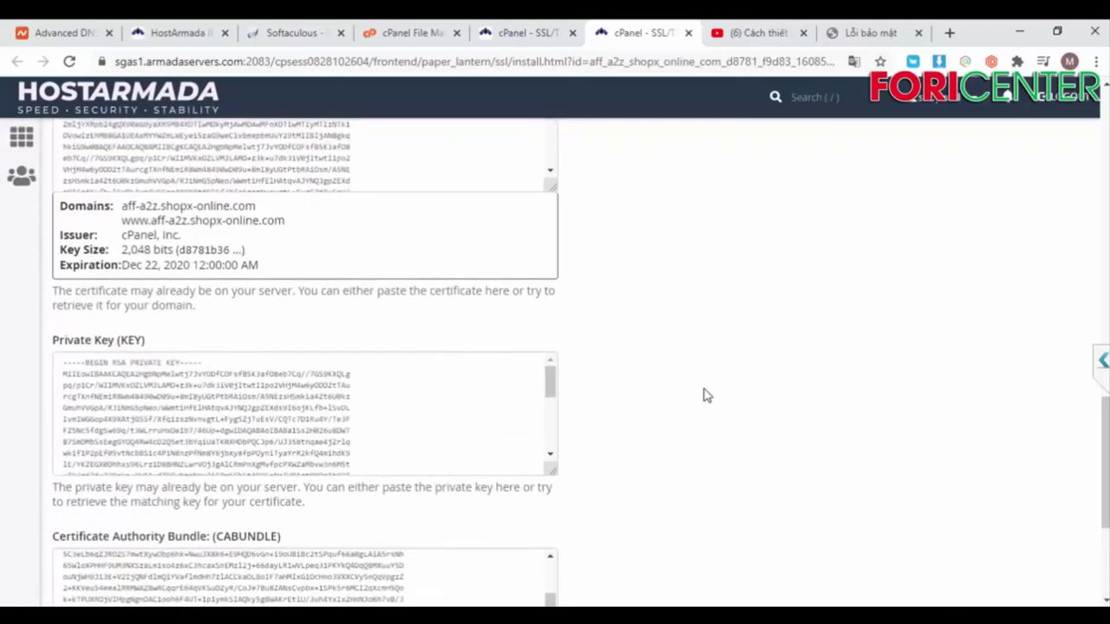
pyautogui.scroll(3, 704, 395)
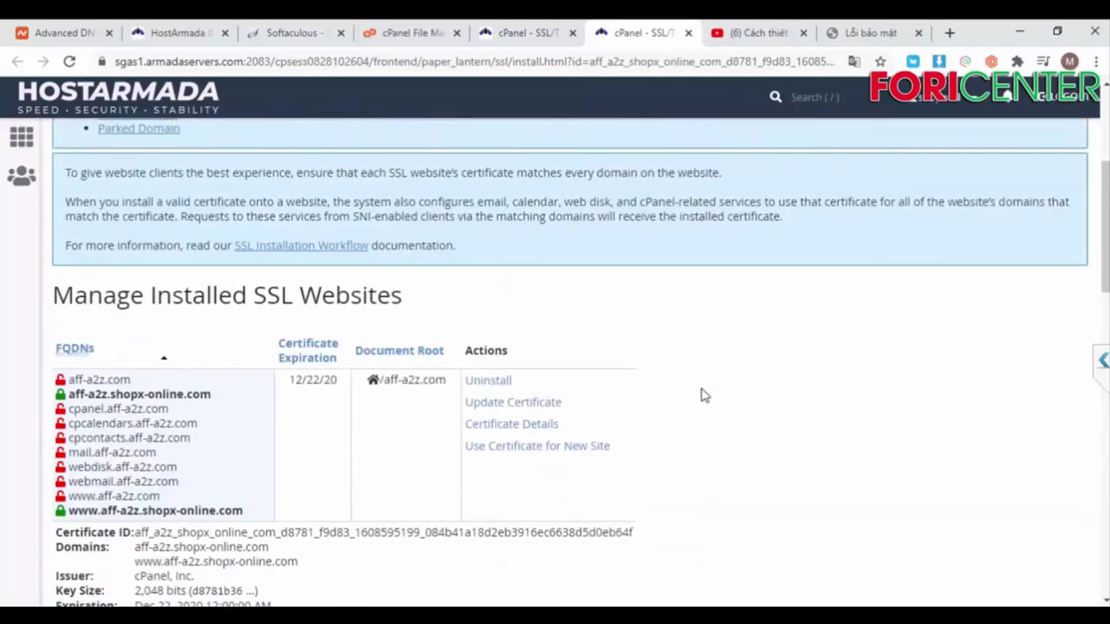
pyautogui.click(523, 403)
pyautogui.scroll(15, 598, 403)
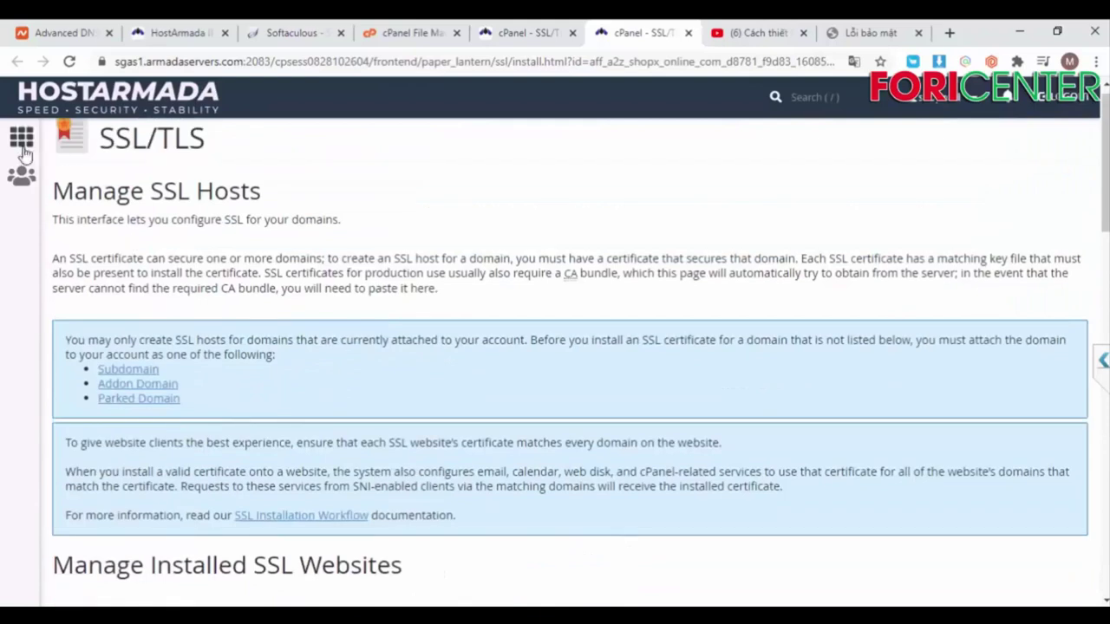
pyautogui.click(22, 140)
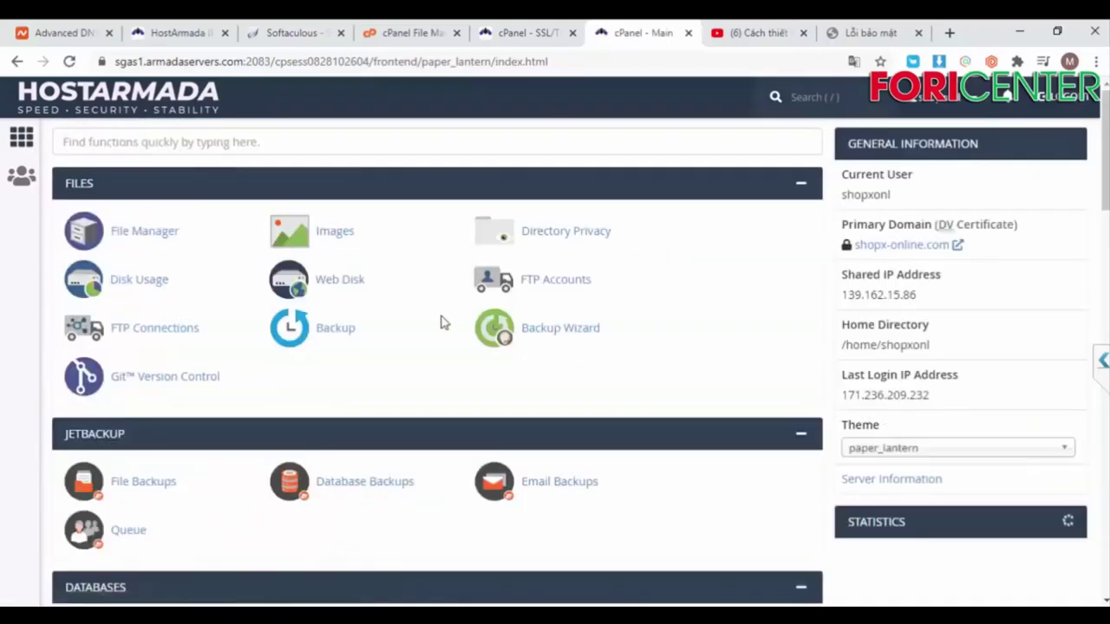